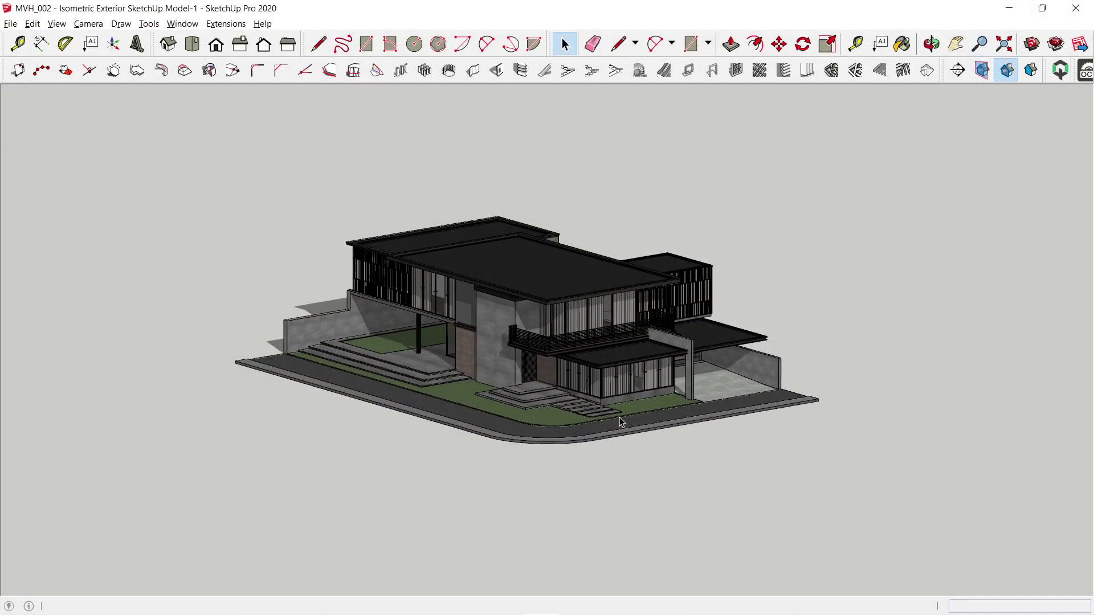
Switch to Lumion and raise the sun height over the house scene.
middle_drag(620, 417, 604, 447)
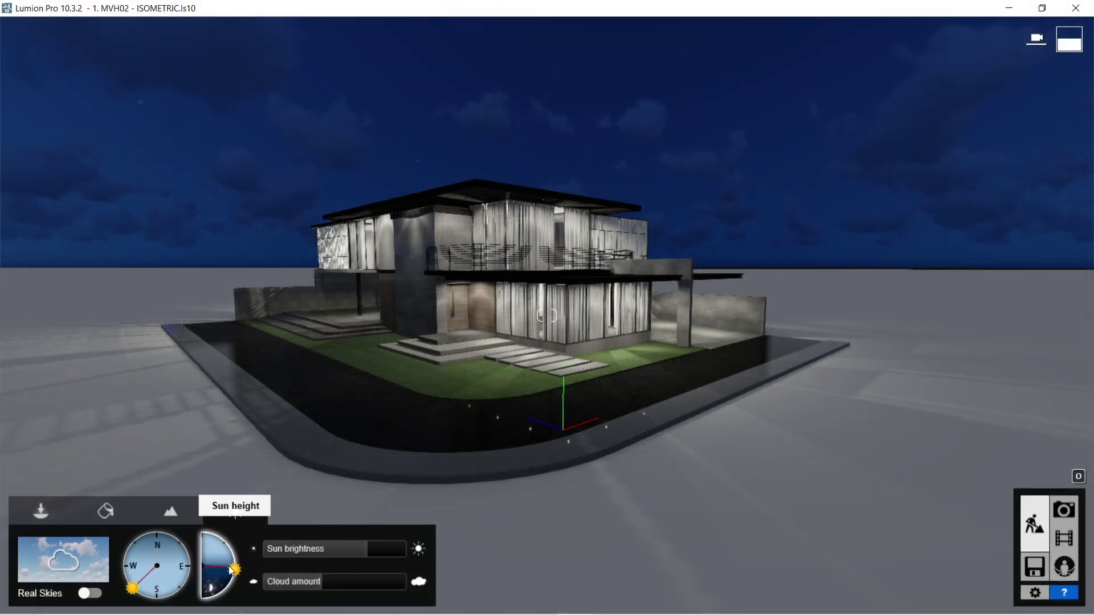
drag(234, 568, 257, 531)
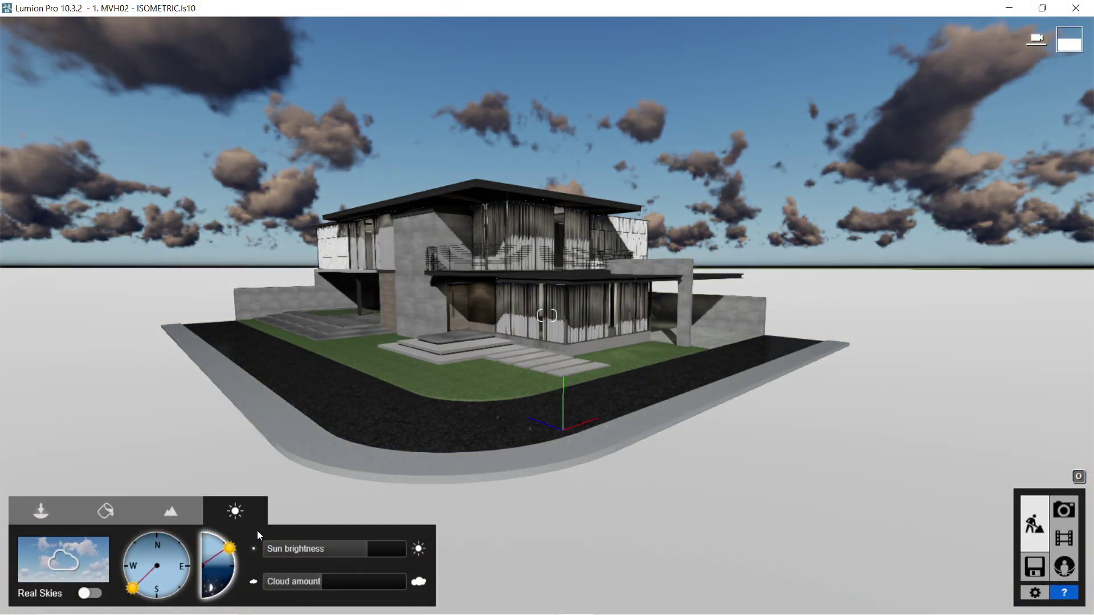
Review the MVH 02 - Lumion Exterior Model page in the browser and enter 7676.76 as the fair price.
scroll(1013, 390, down, 6)
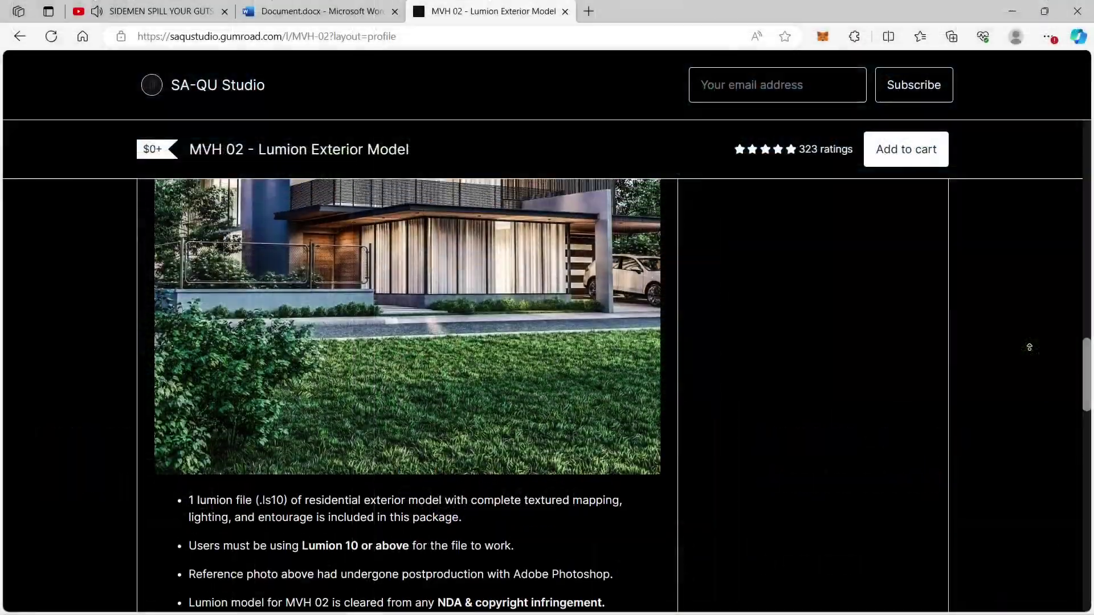
scroll(1029, 347, up, 8)
scroll(1028, 347, up, 5)
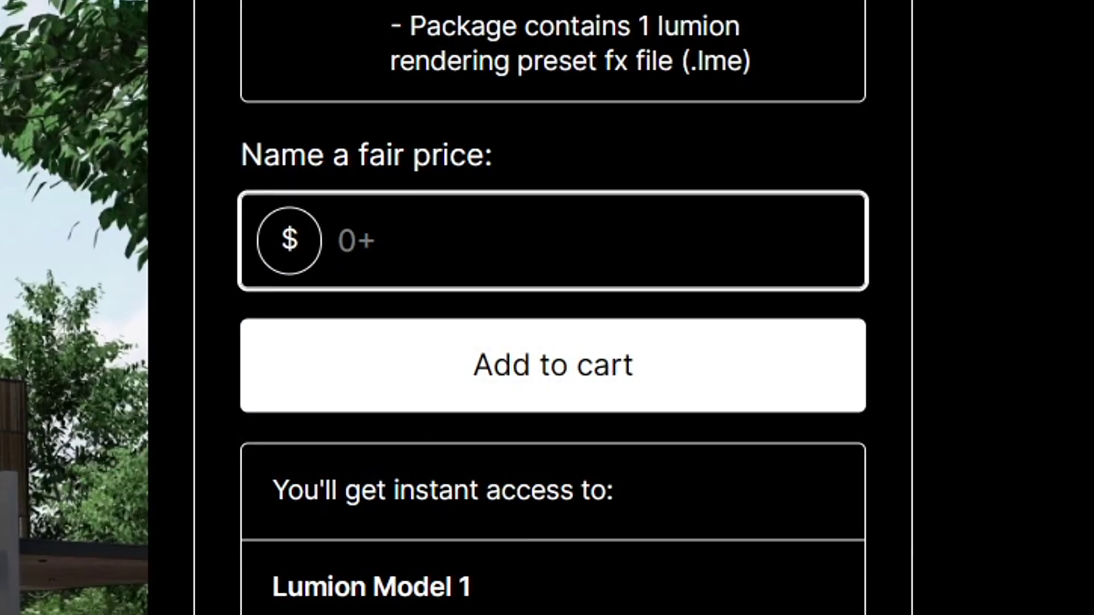
text(7676.76)
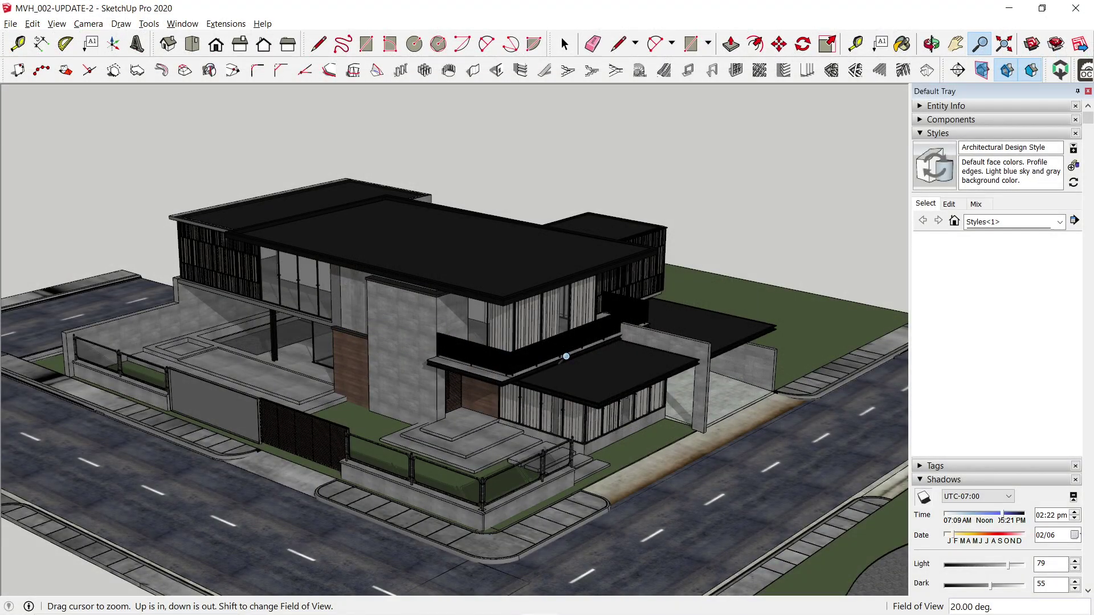
Switch to SketchUp and set the camera's field of view to 5 degrees for an isometric-looking view of the house.
key(o)
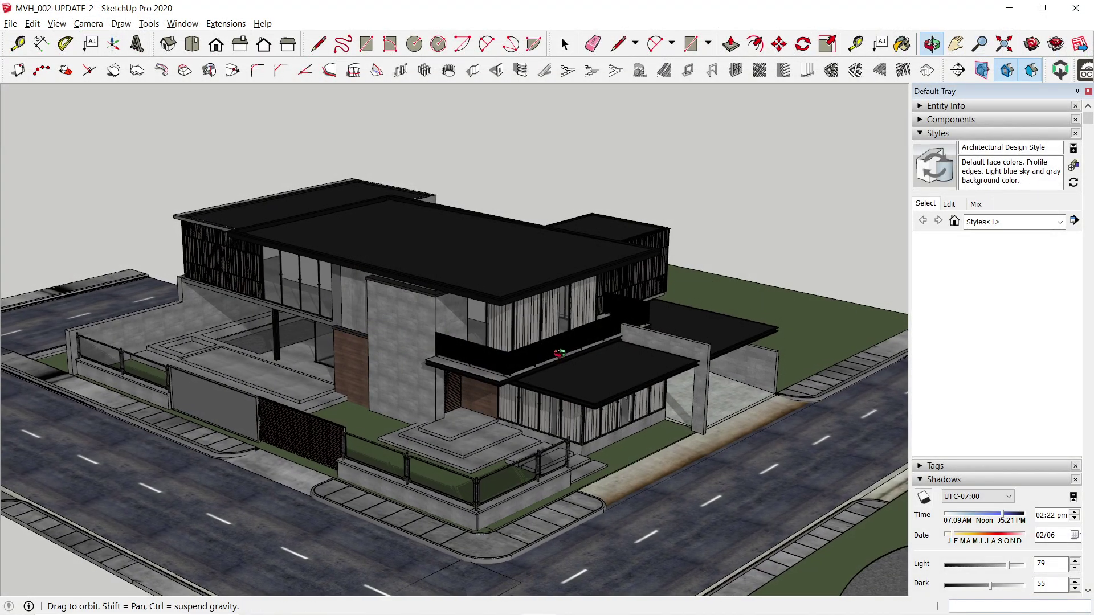
drag(548, 351, 444, 313)
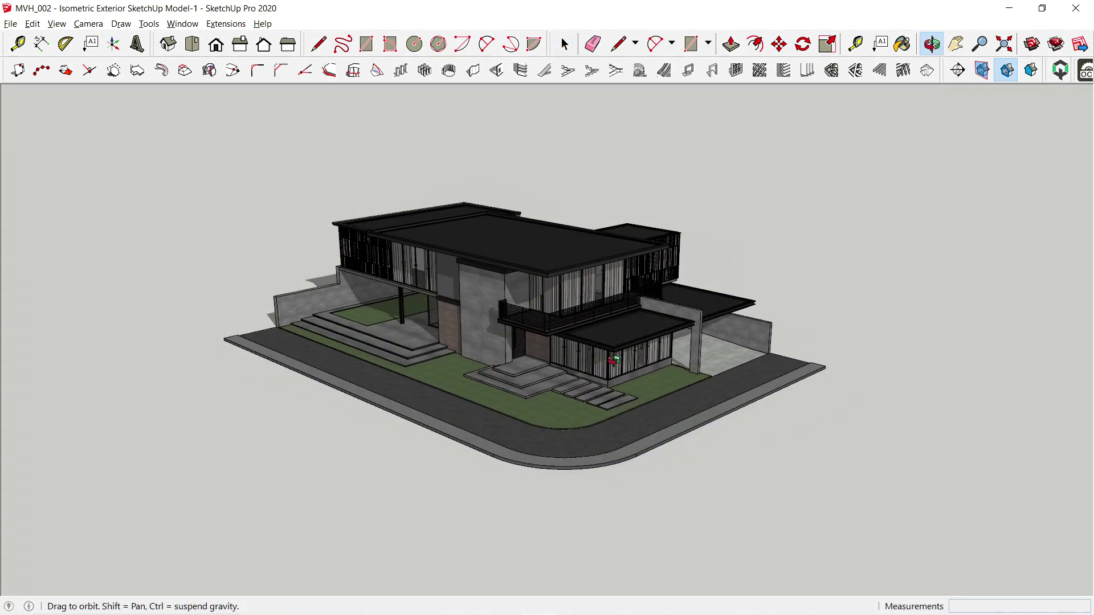
mouse_move(609, 364)
middle_down()
mouse_move(525, 379)
mouse_move(502, 368)
mouse_move(587, 344)
mouse_move(625, 321)
mouse_move(624, 348)
middle_up()
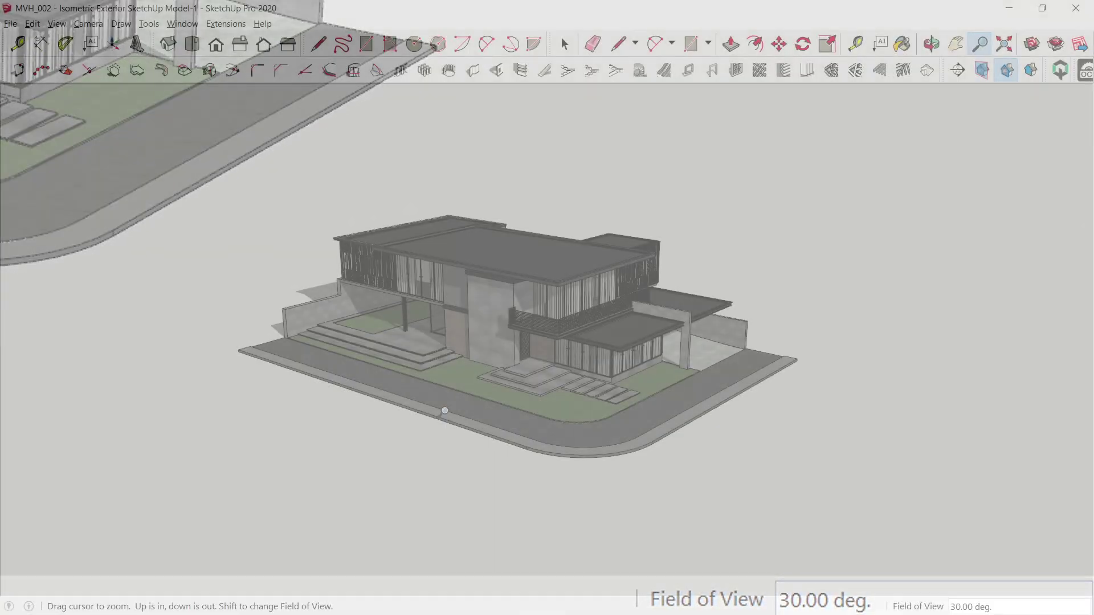
text(5)
key(Return)
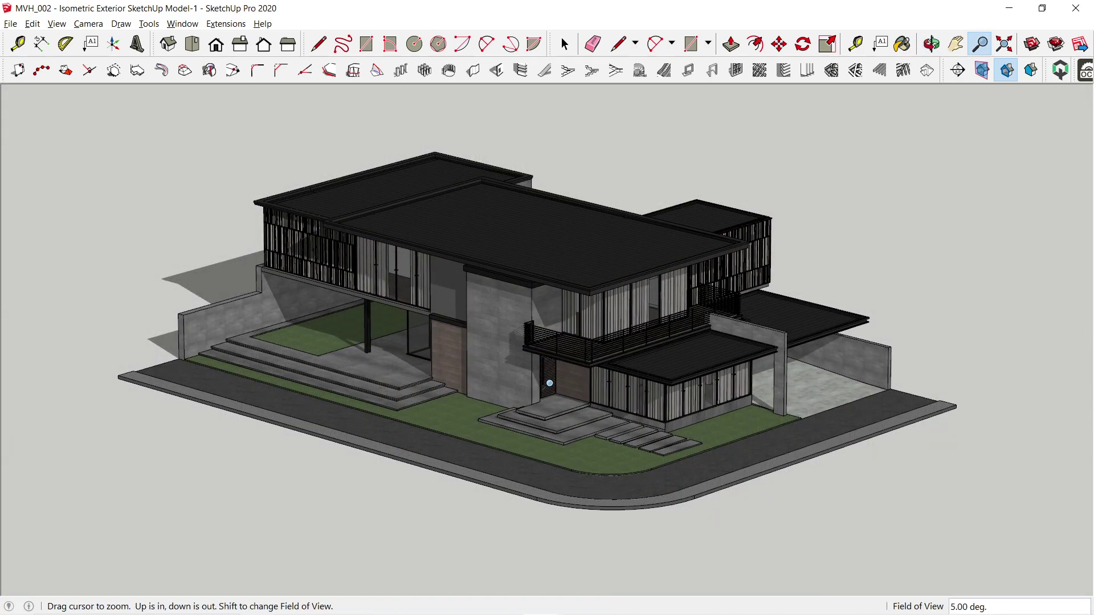
scroll(549, 383, up, 1)
scroll(549, 383, down, 1)
scroll(550, 384, up, 1)
key(o)
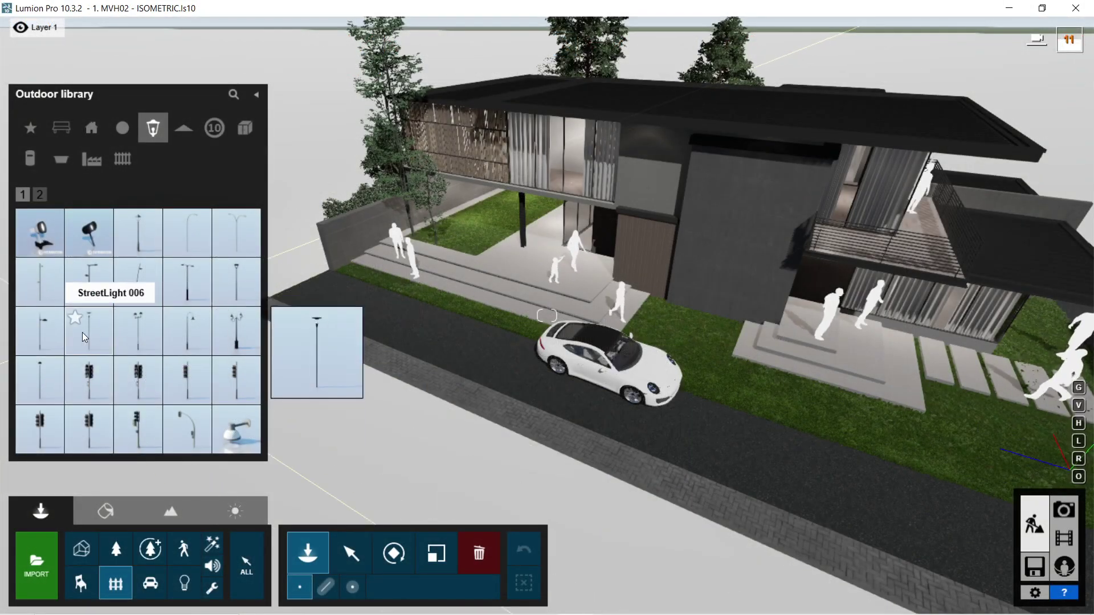
Switch to Lumion and pick StreetLight 006 from the outdoor library and a small car from the transport library.
click(85, 332)
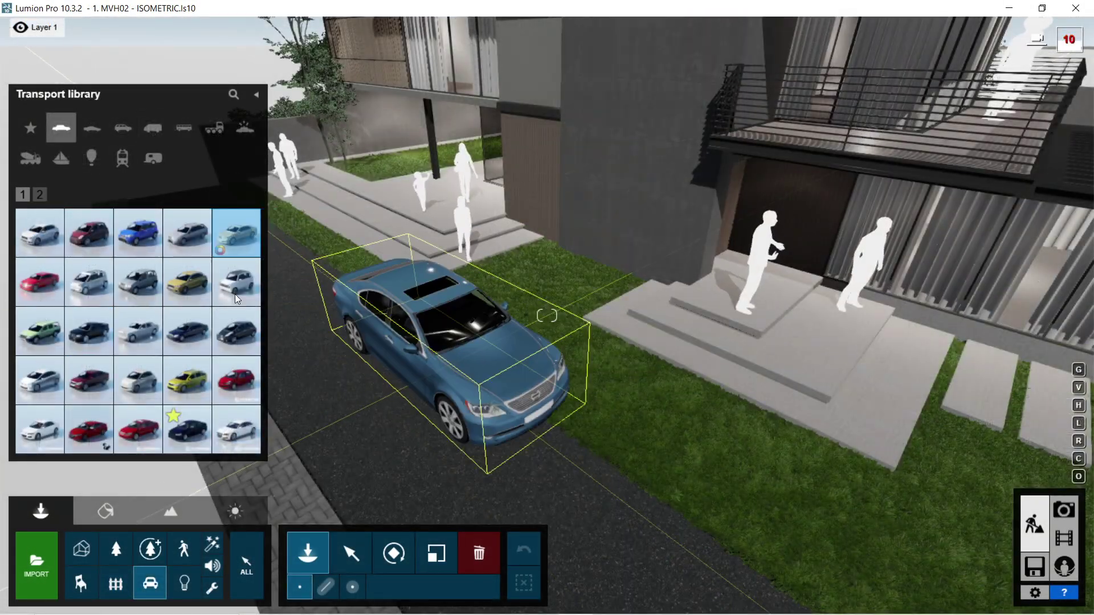
click(235, 288)
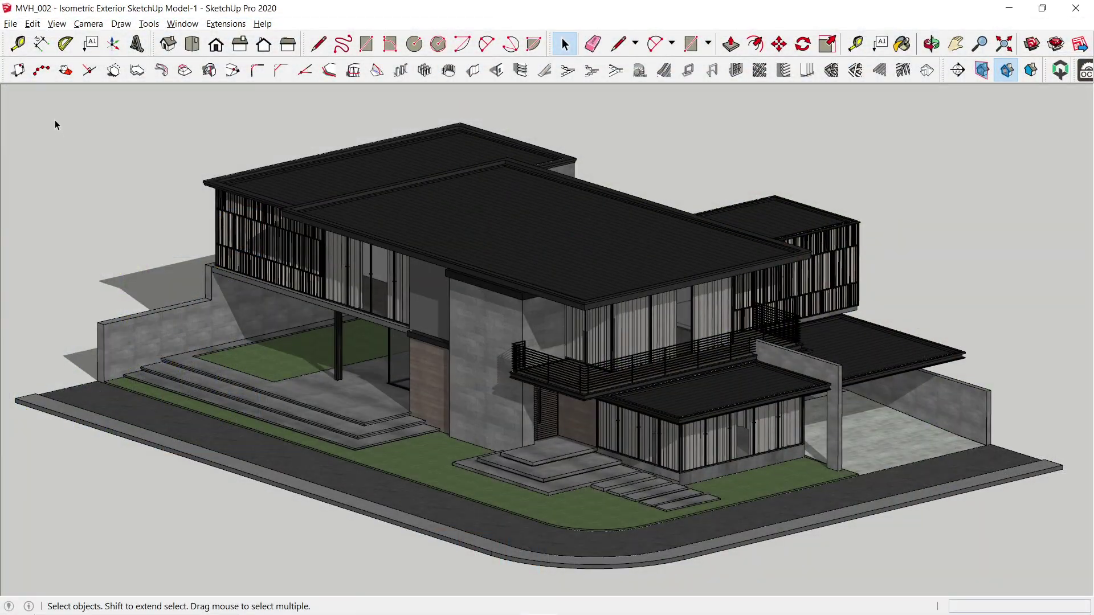
Switch to SketchUp and export the house as a COLLADA 3D model into the DAE folder under 25. MVH 02 ISOMETRIC, Lumion.
click(12, 25)
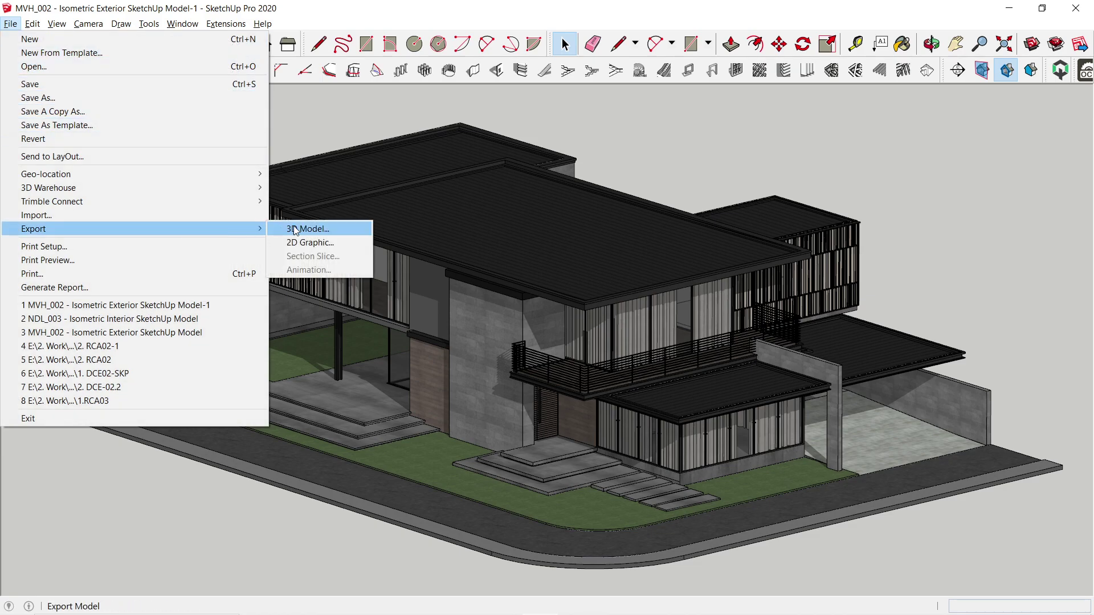
click(306, 230)
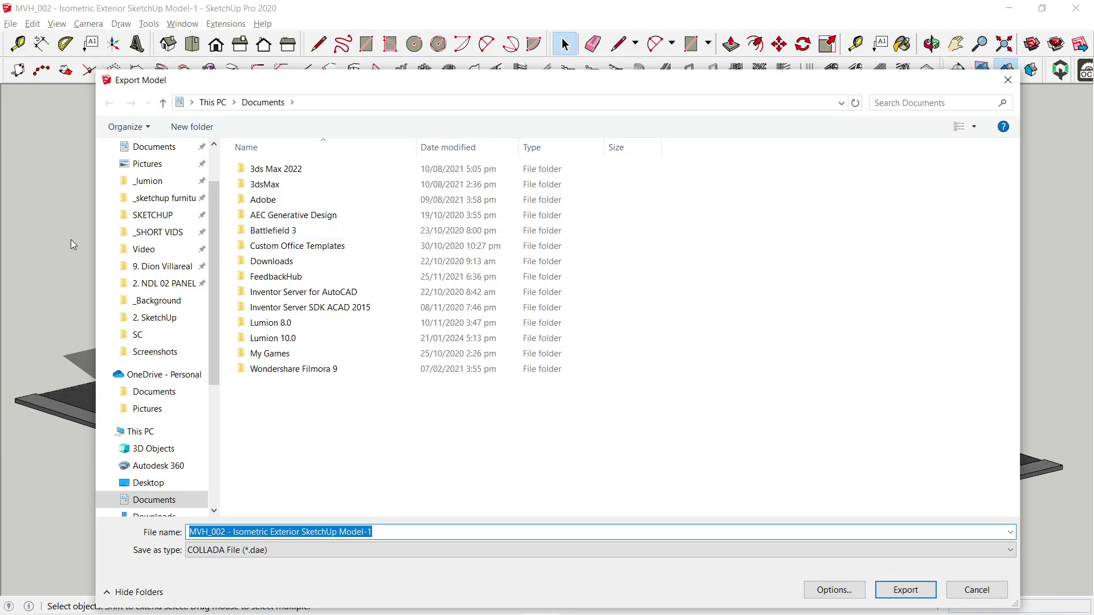
click(282, 102)
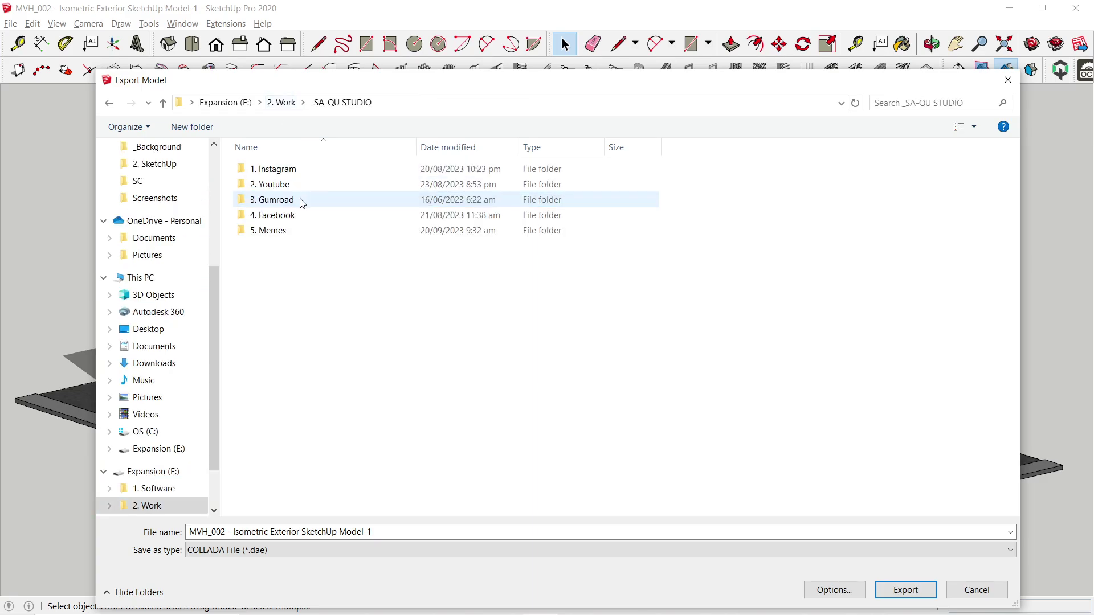
double_click(270, 184)
scroll(319, 321, down, 3)
double_click(325, 498)
double_click(319, 199)
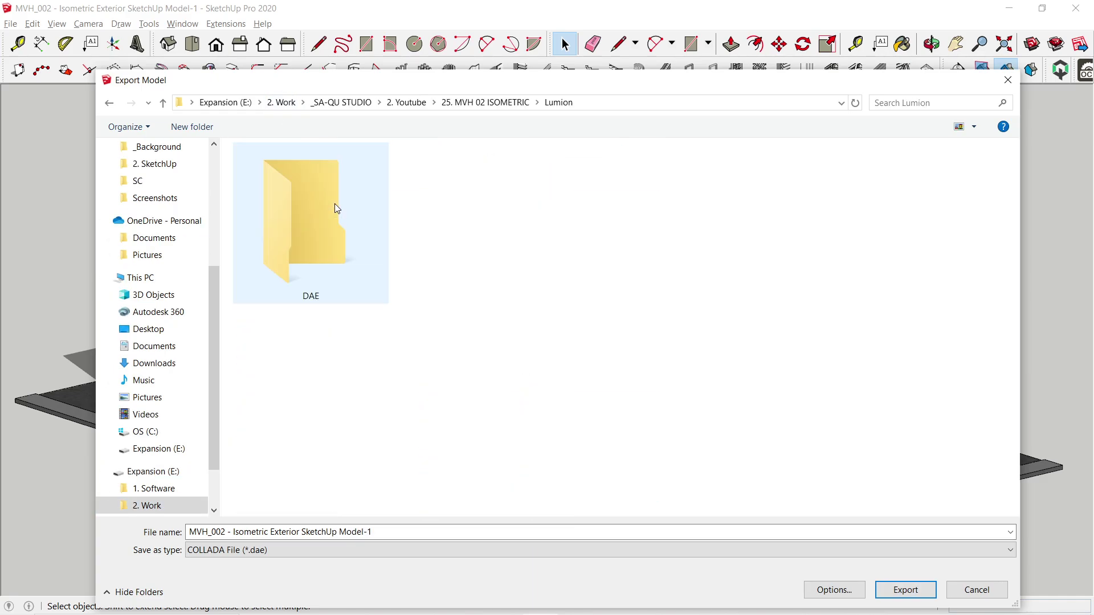
double_click(337, 208)
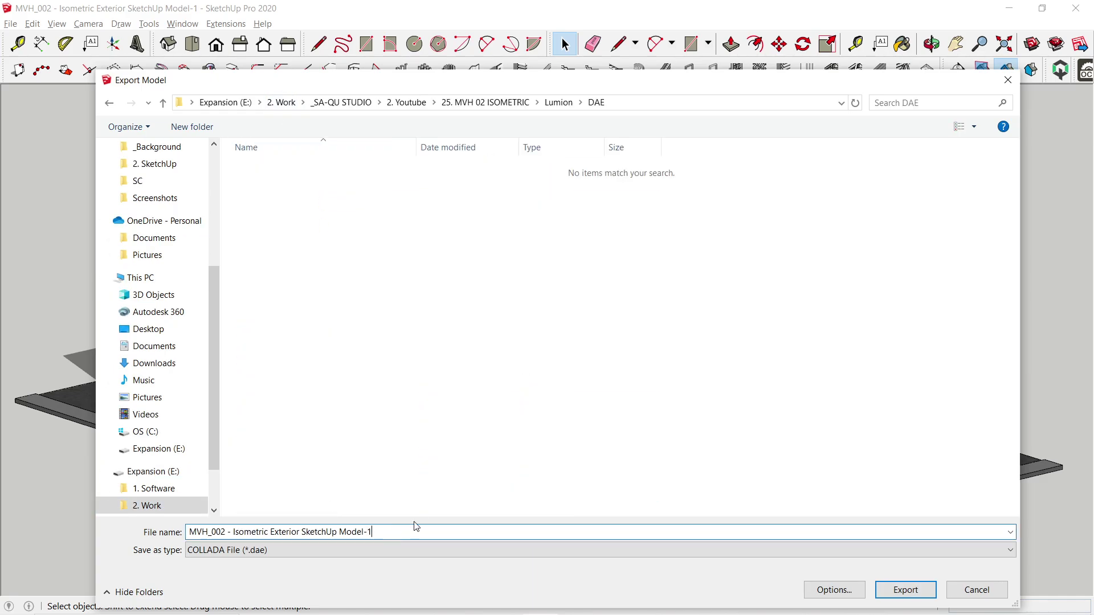
key(Return)
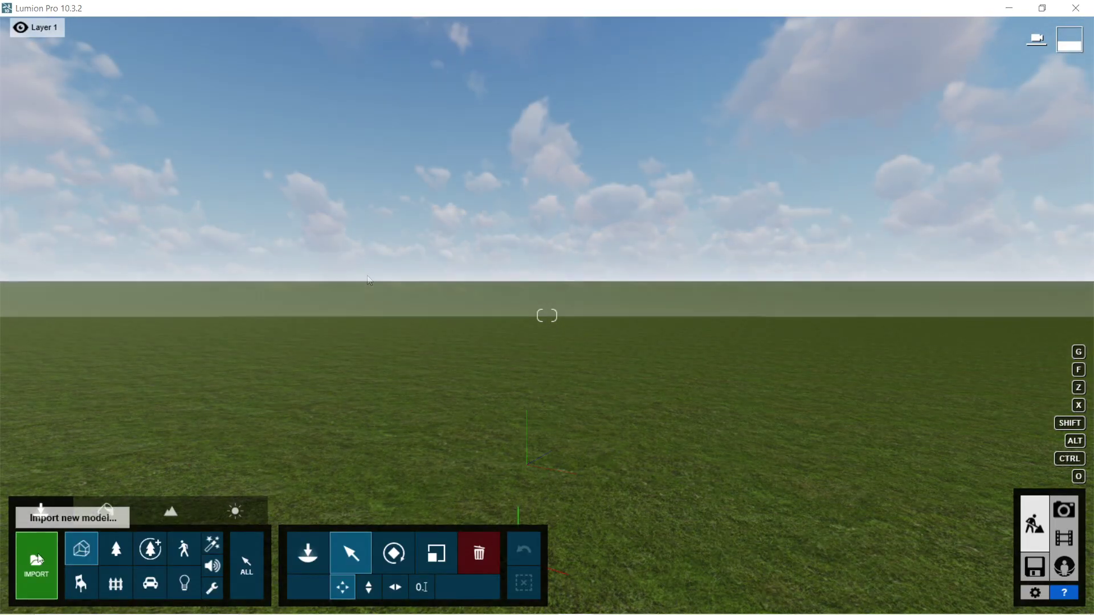
Switch to Lumion and import the exported house model from the 25. MVH 02 ISOMETRIC folder into the scene.
click(36, 565)
click(463, 125)
click(367, 125)
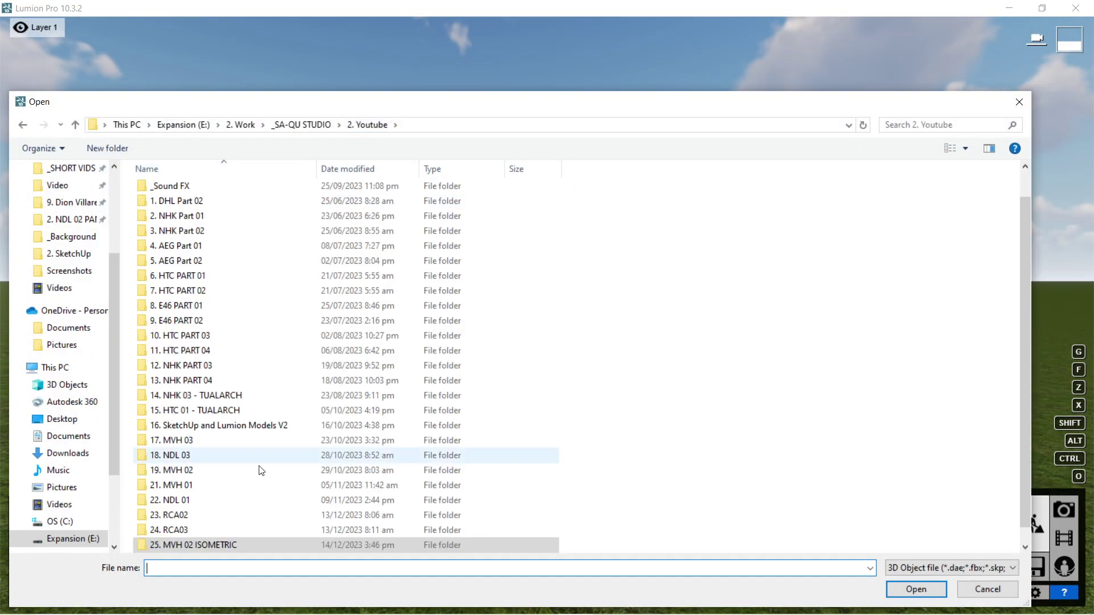
double_click(228, 544)
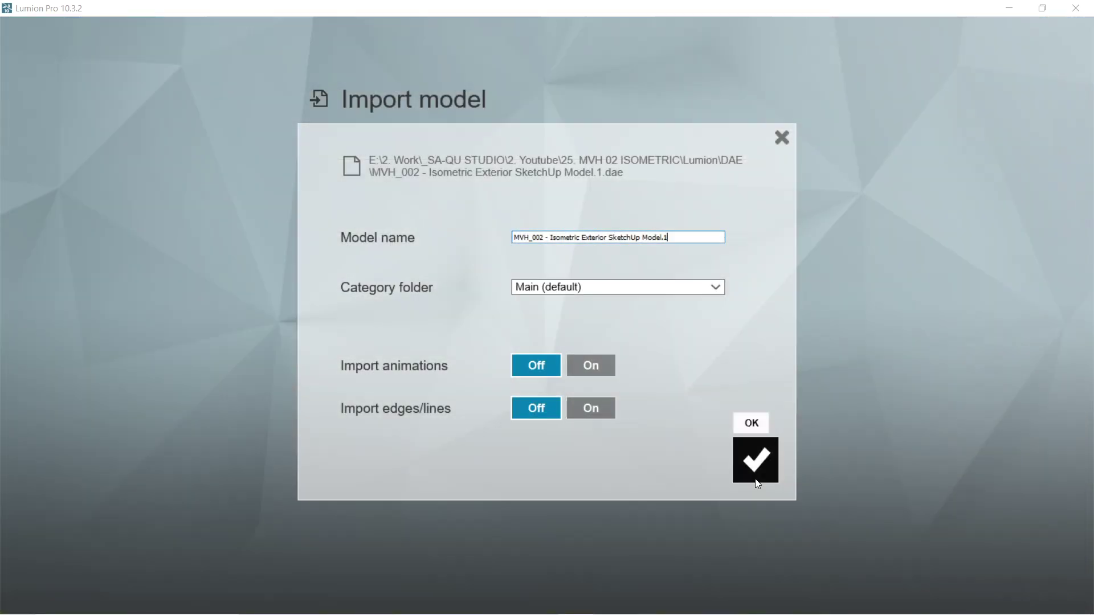
click(756, 465)
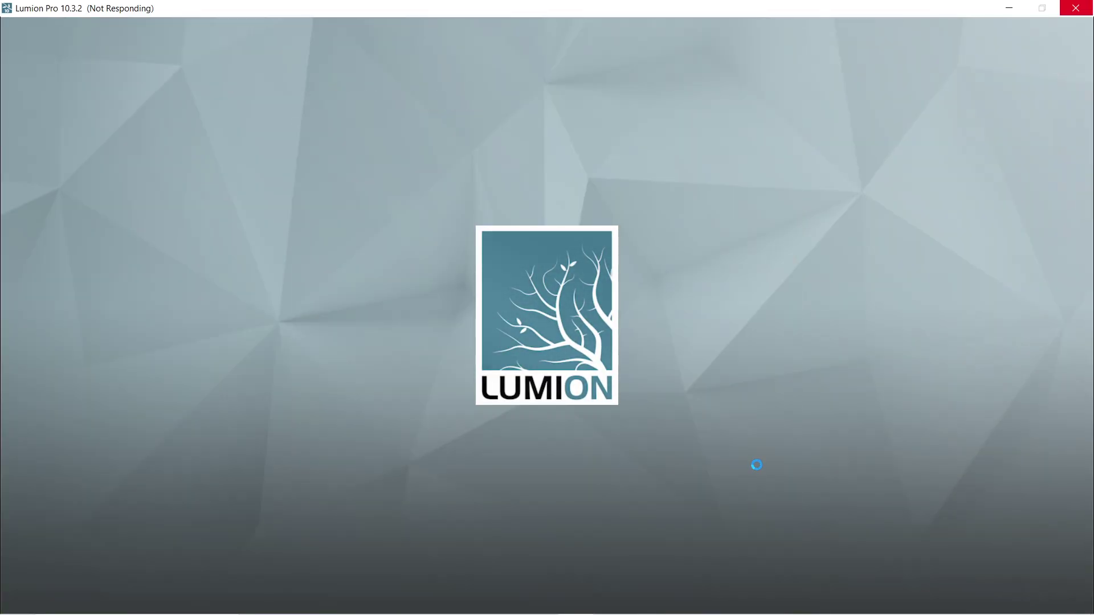
right_drag(546, 315, 752, 315)
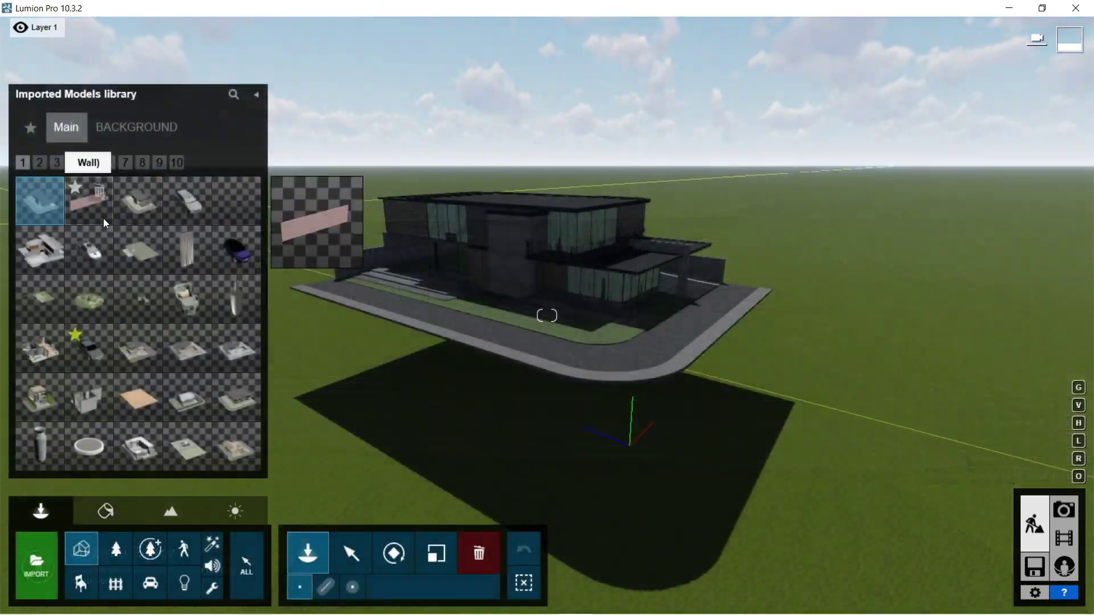
Rotate the upright wall plane in front of the house so that it lies flat as a base.
click(103, 223)
click(424, 450)
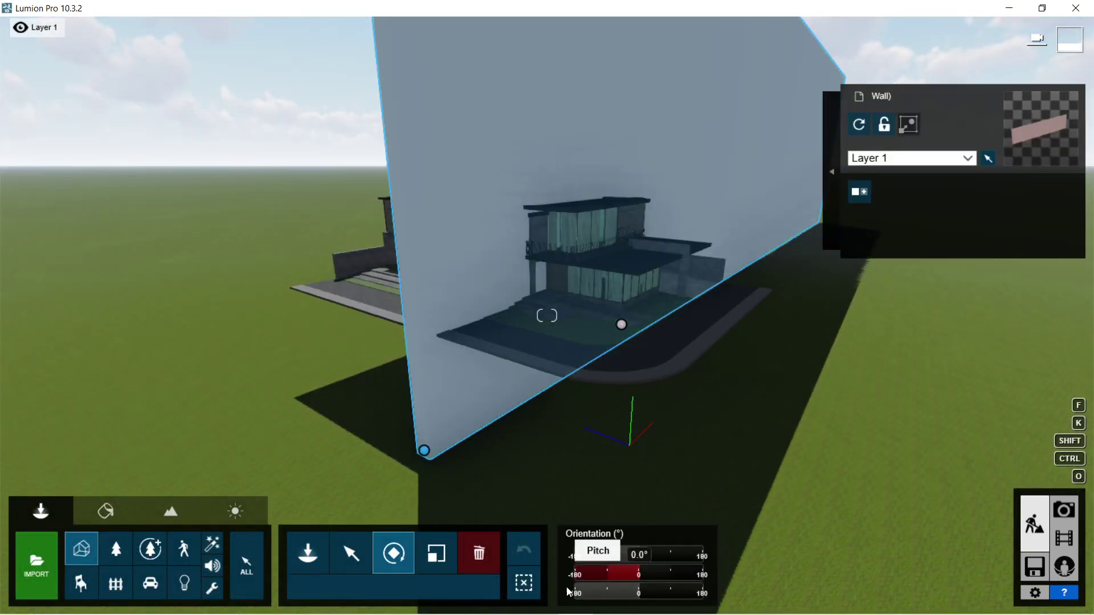
drag(607, 555, 638, 556)
drag(639, 575, 671, 575)
Move the flat wall plane horizontally about 13 m and enlarge it to form a plain ground around the house.
click(351, 552)
click(395, 587)
drag(424, 450, 276, 381)
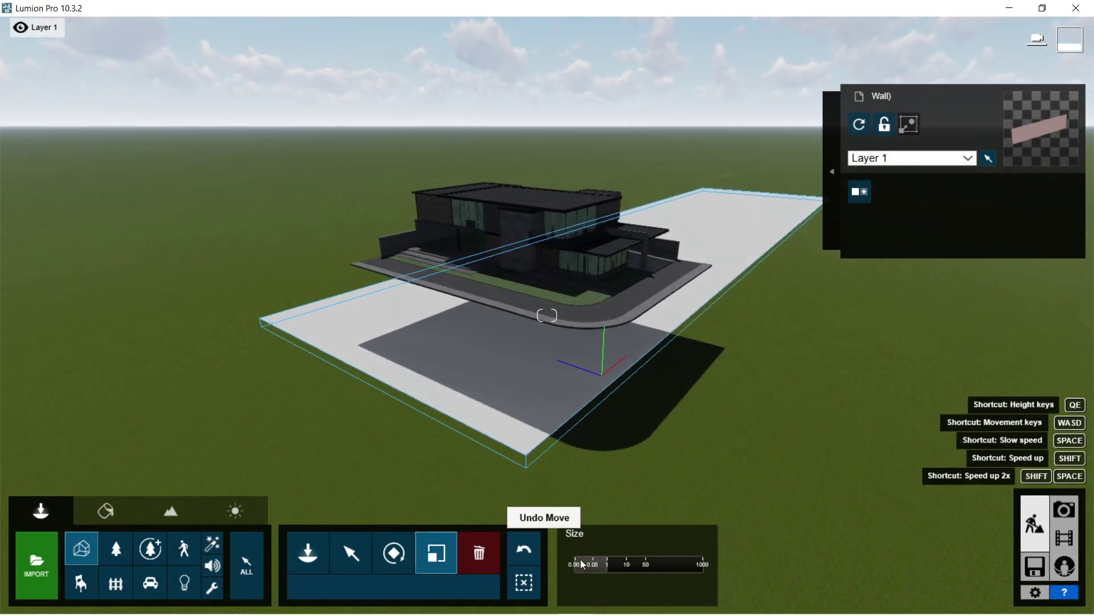
drag(581, 564, 660, 564)
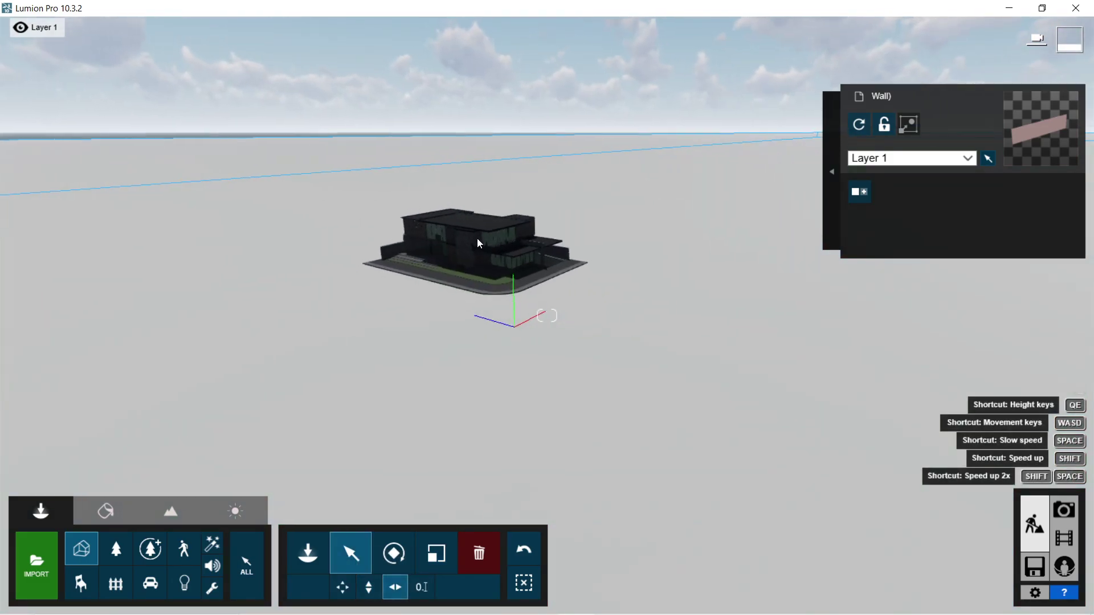
scroll(433, 237, up, 3)
middle_drag(433, 237, 442, 350)
scroll(442, 351, up, 2)
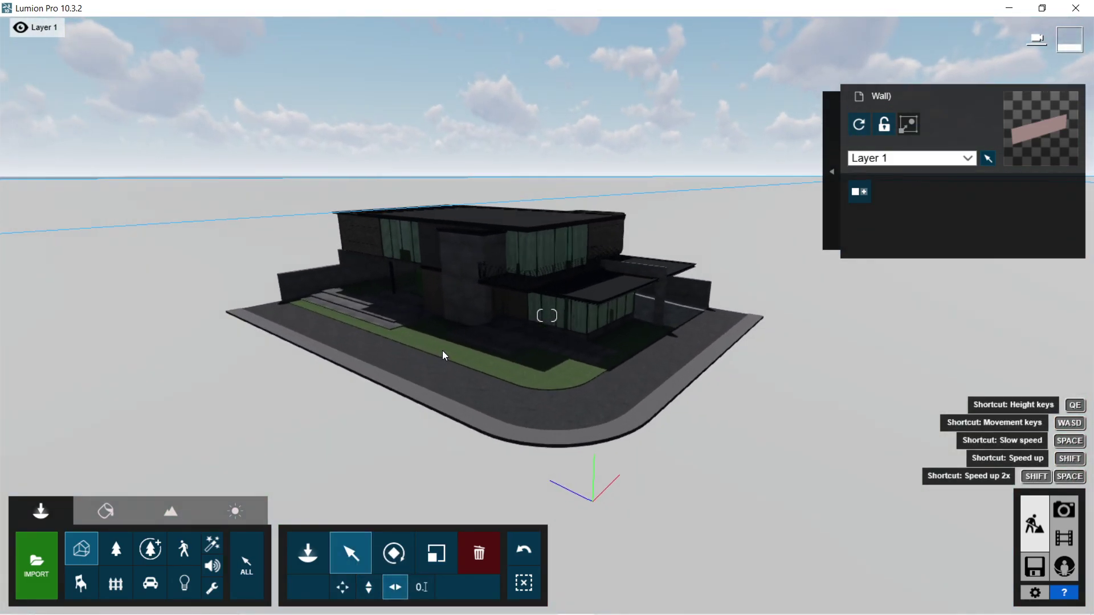
right_drag(442, 350, 473, 346)
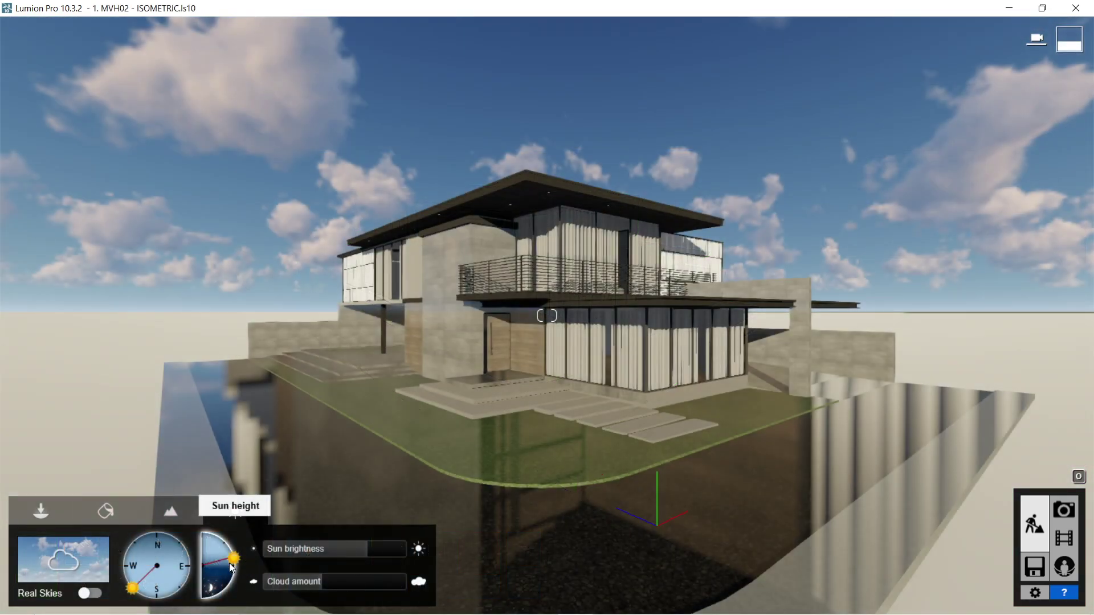
Lower the sun to a night setting and spread lamp copies under the roof eaves, adjusting their brightness.
drag(230, 564, 230, 574)
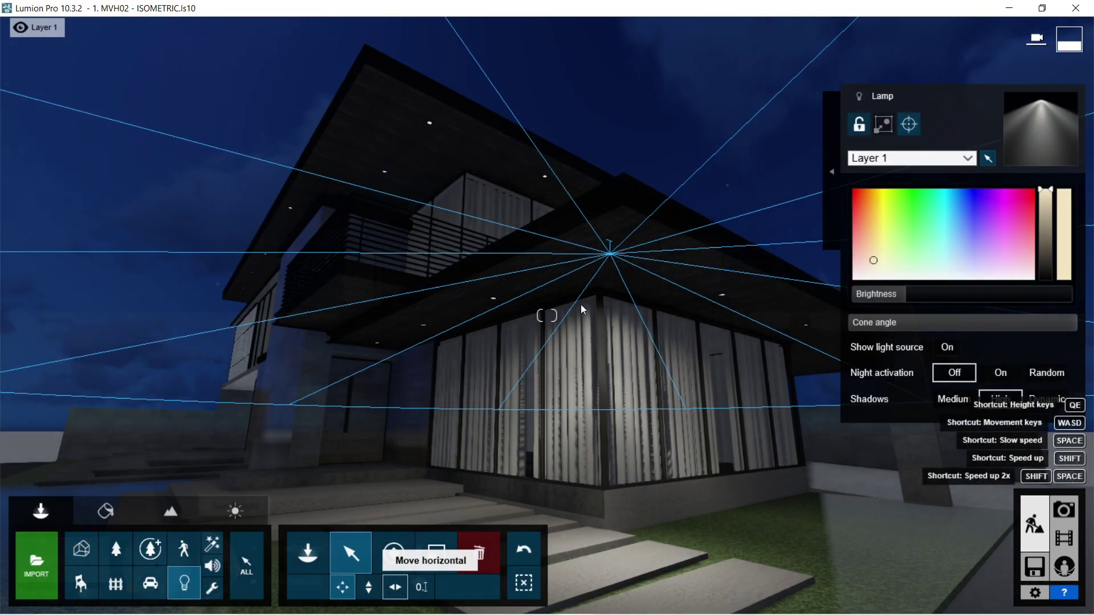
alt+drag(580, 304, 814, 342)
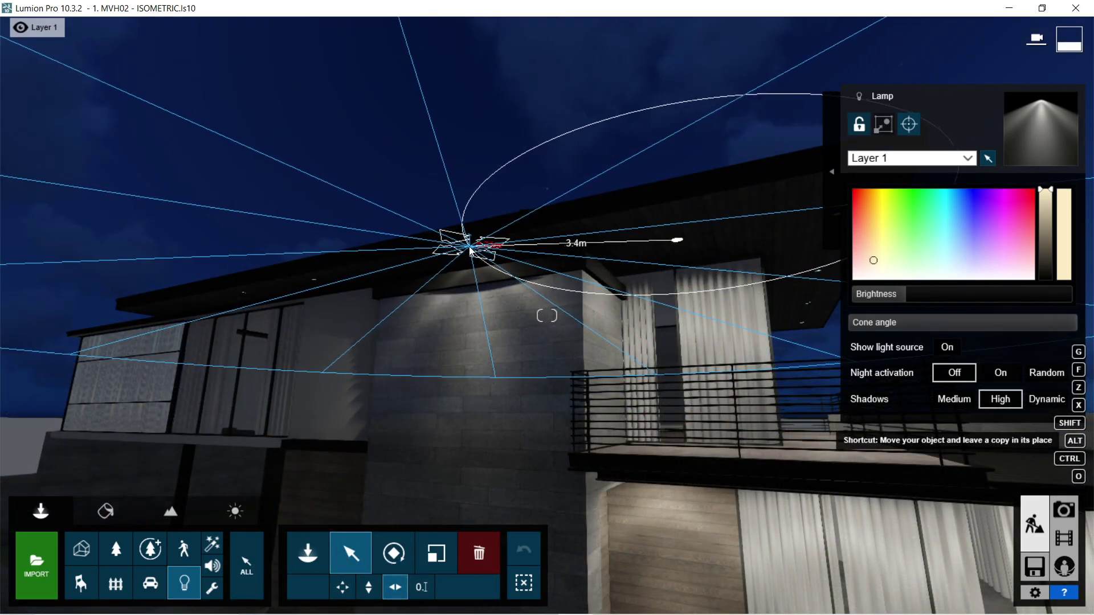
alt+drag(451, 244, 169, 310)
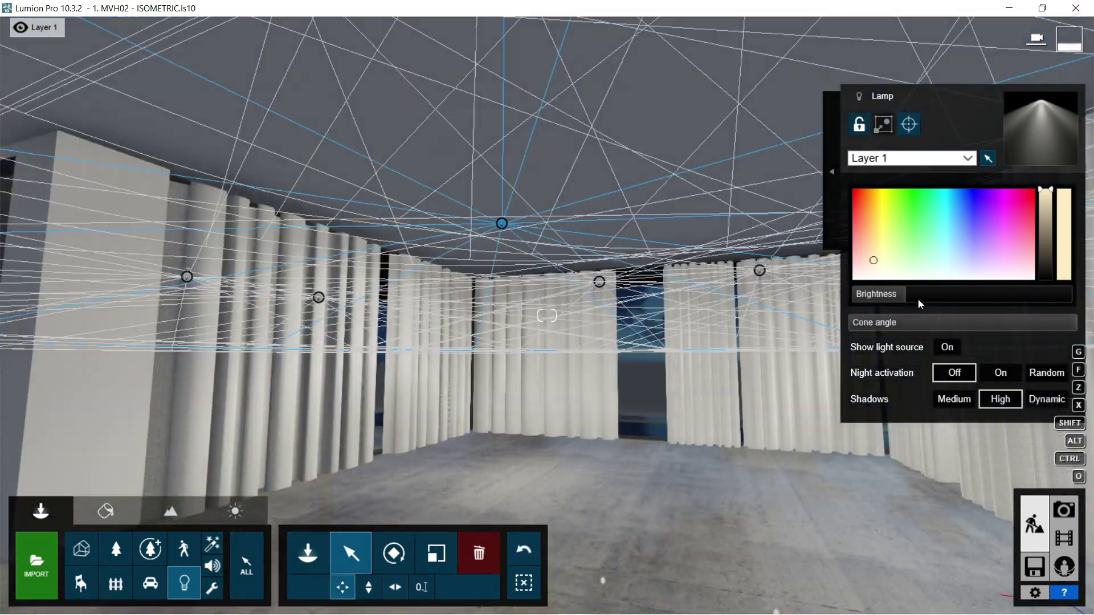
drag(912, 294, 931, 294)
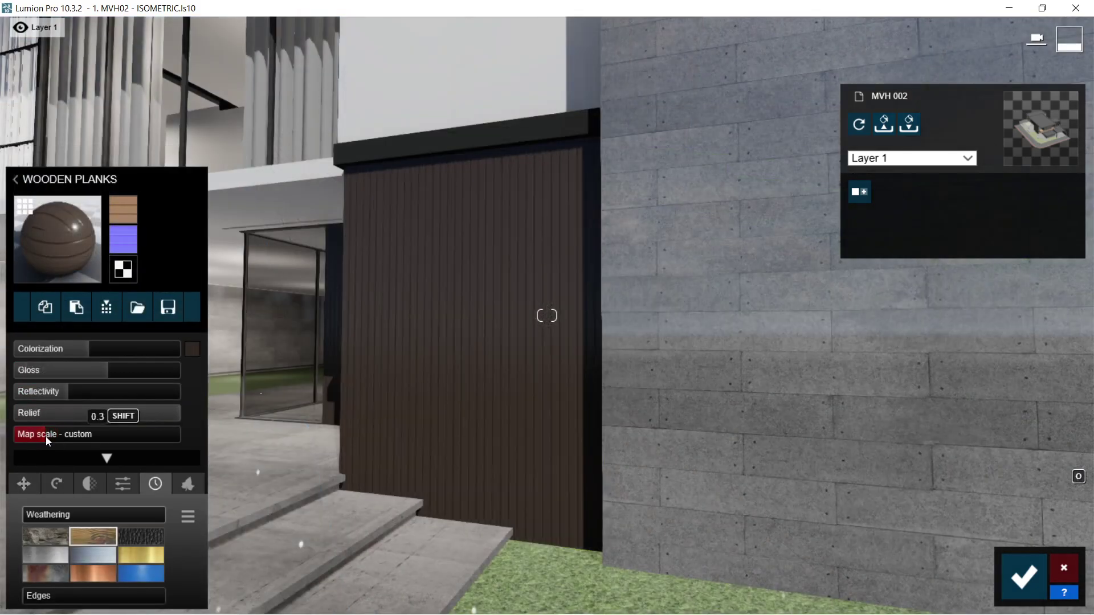
Adjust the map scale of the Polii CityStreet Sidewalk 002 2k material on the sidewalk.
drag(46, 437, 47, 440)
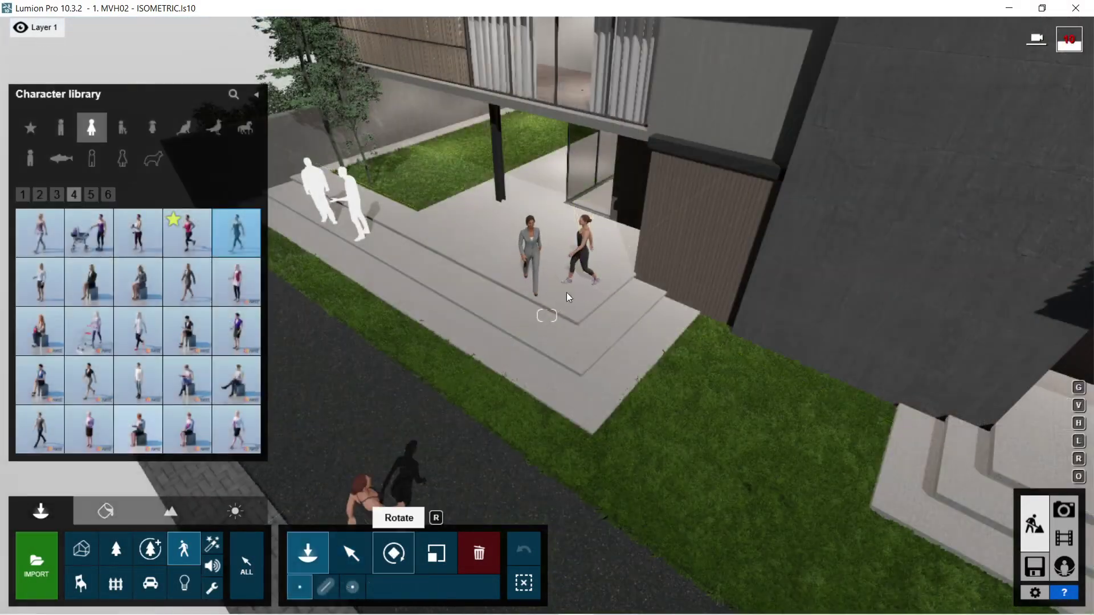
Rotate the standing man on the front steps and pick another figure from the character library to place there.
key(r)
drag(581, 282, 564, 334)
click(308, 552)
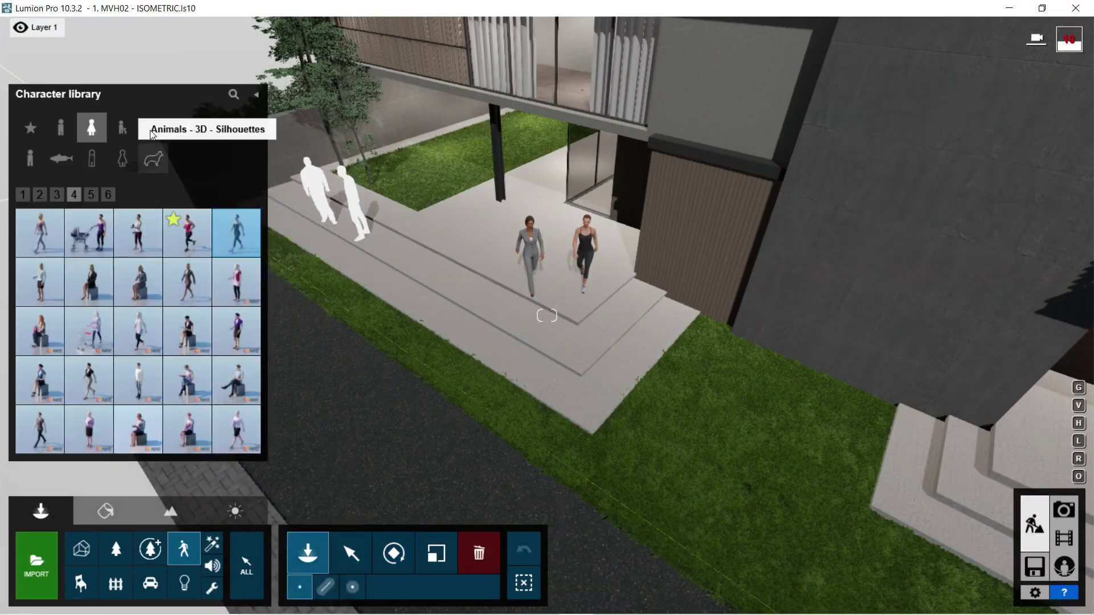
click(152, 128)
click(89, 281)
click(351, 553)
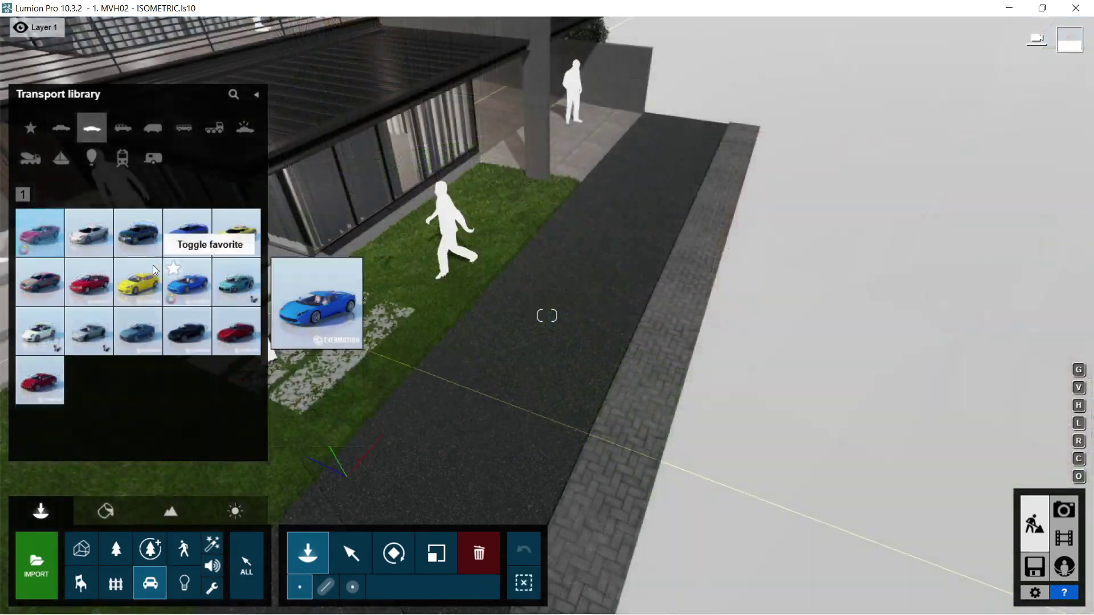
Place a car from the transport library on the road beside the house.
click(544, 267)
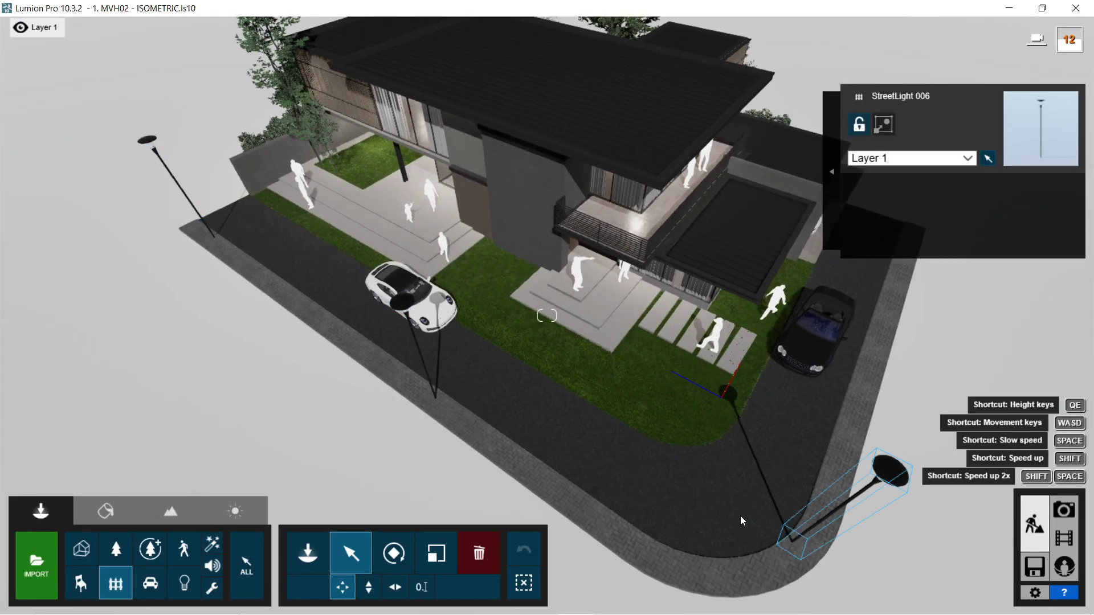
scroll(742, 520, down, 3)
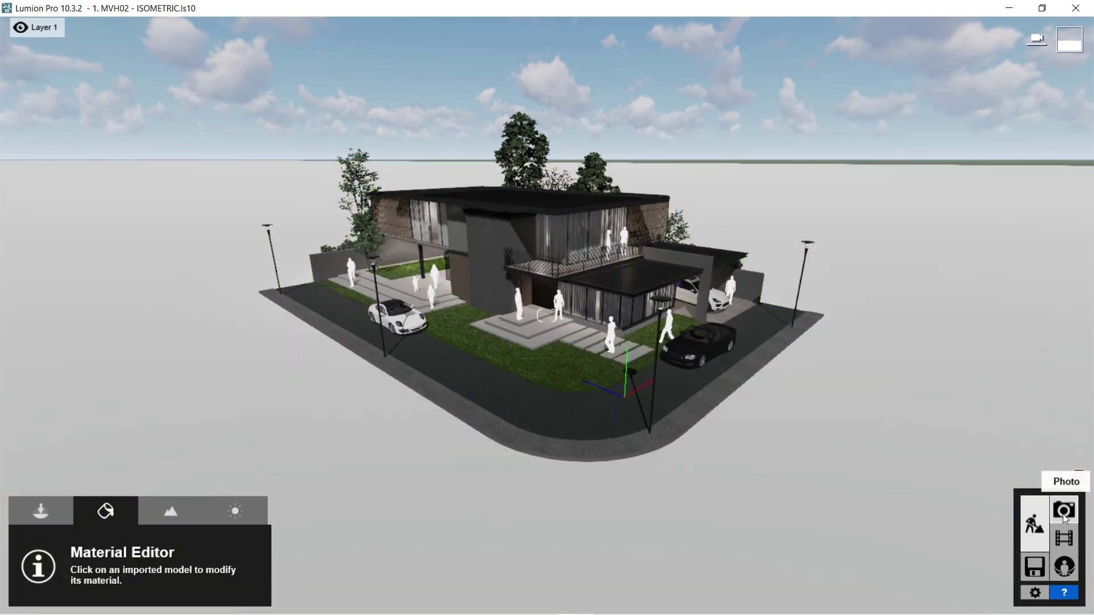
Enter Photo mode and review photo 4's Outlines, Sun, Global Illumination, Lens Flare, Autumn Colors, Fog and Print Poster Enhancer effect settings.
click(1063, 514)
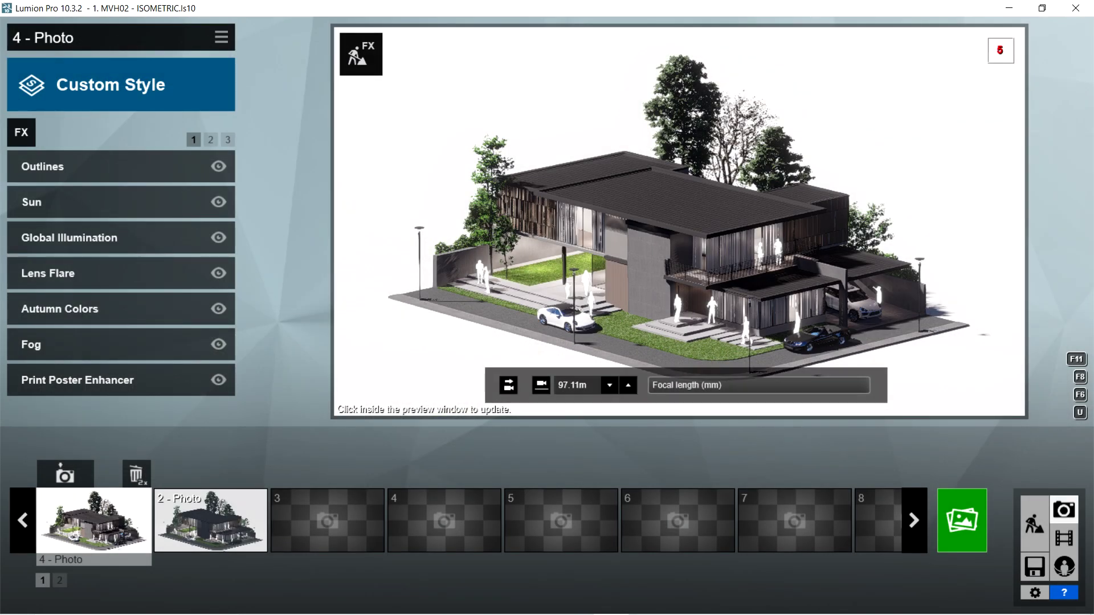
mouse_move(758, 386)
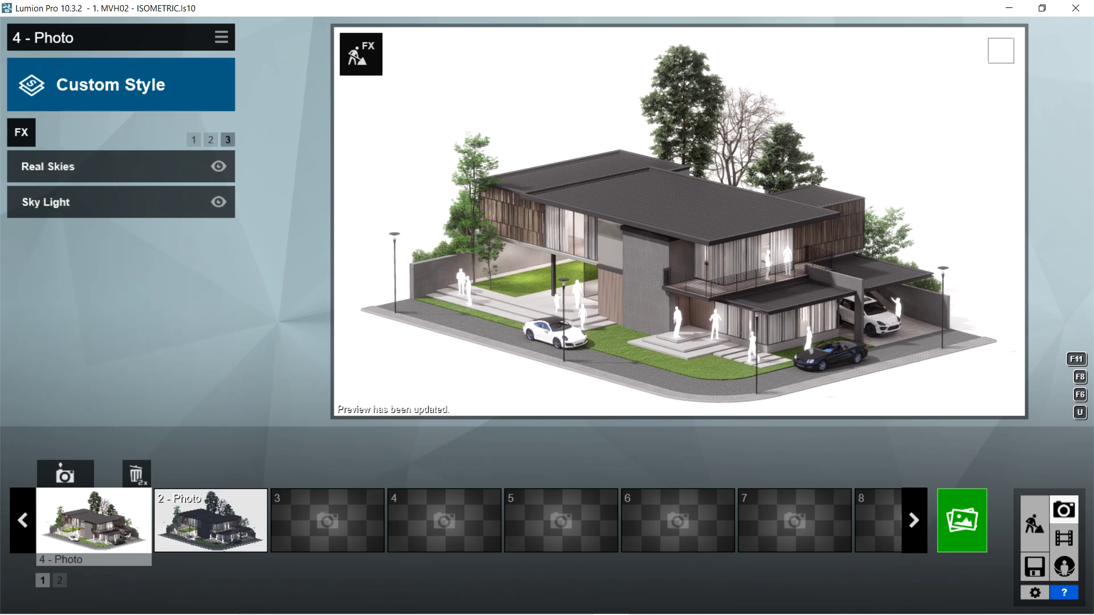
click(193, 139)
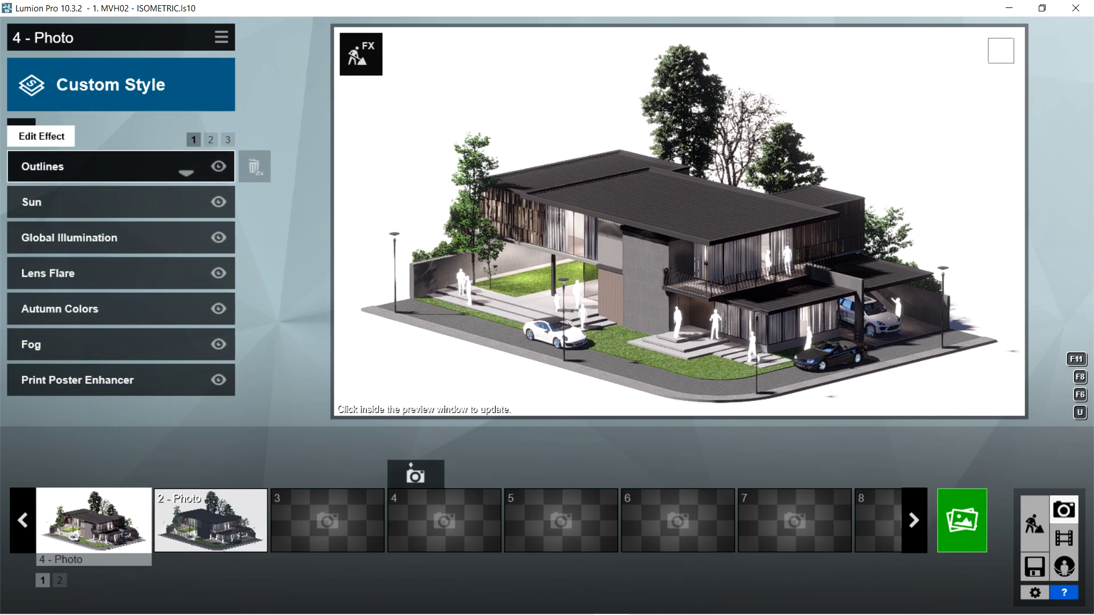
click(120, 167)
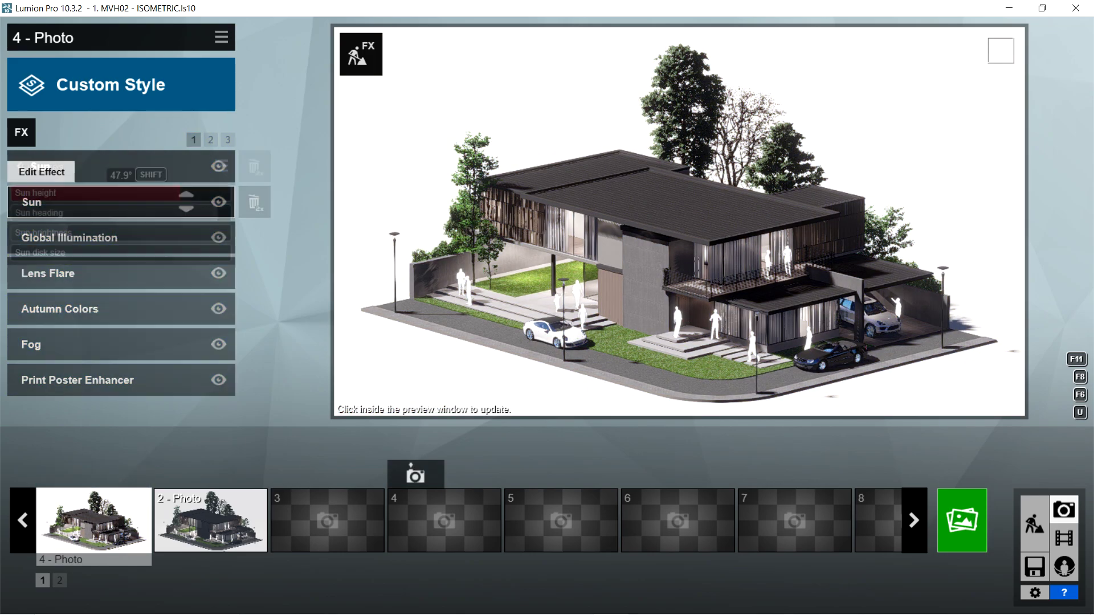
click(34, 202)
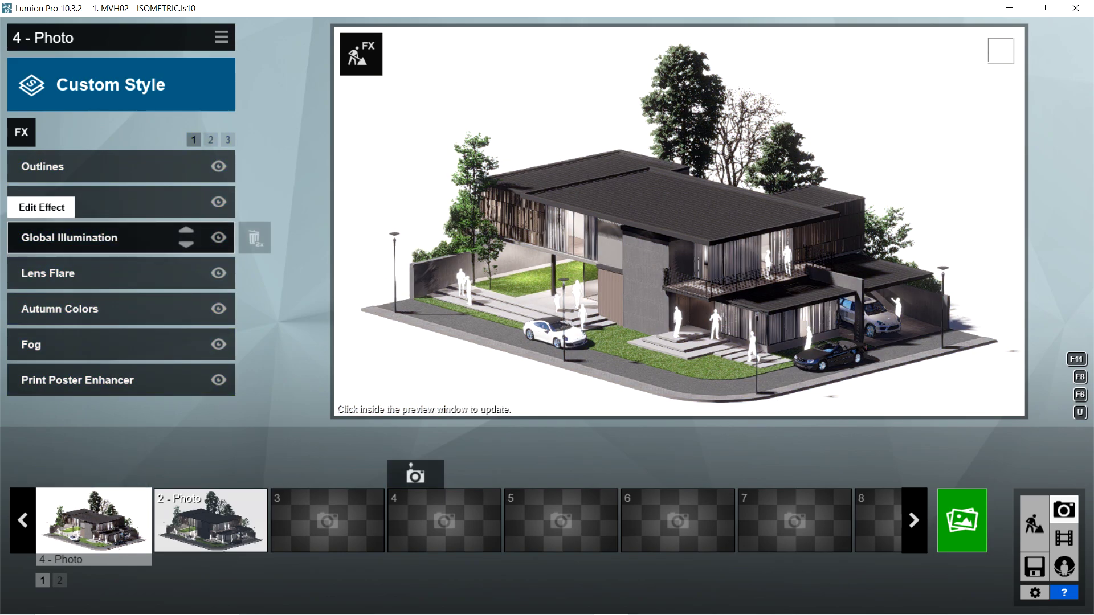
click(92, 238)
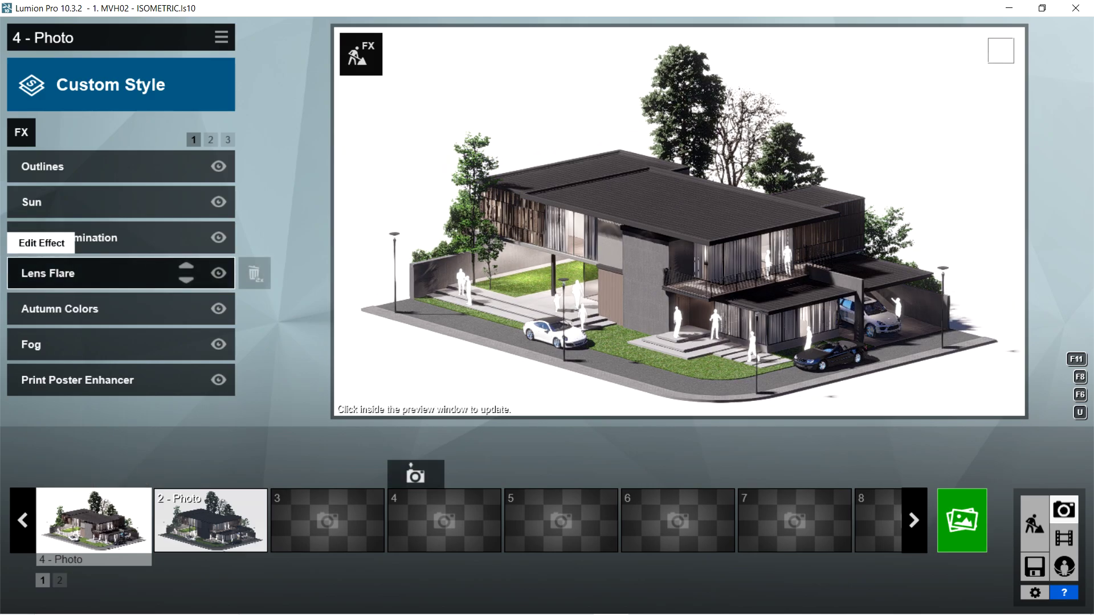
click(51, 271)
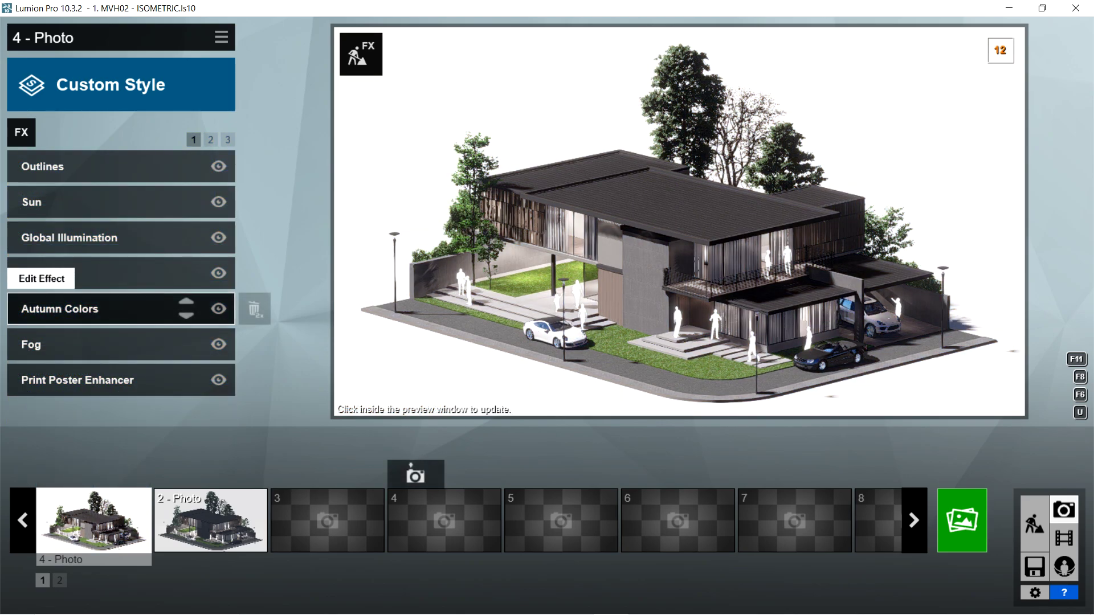
click(60, 308)
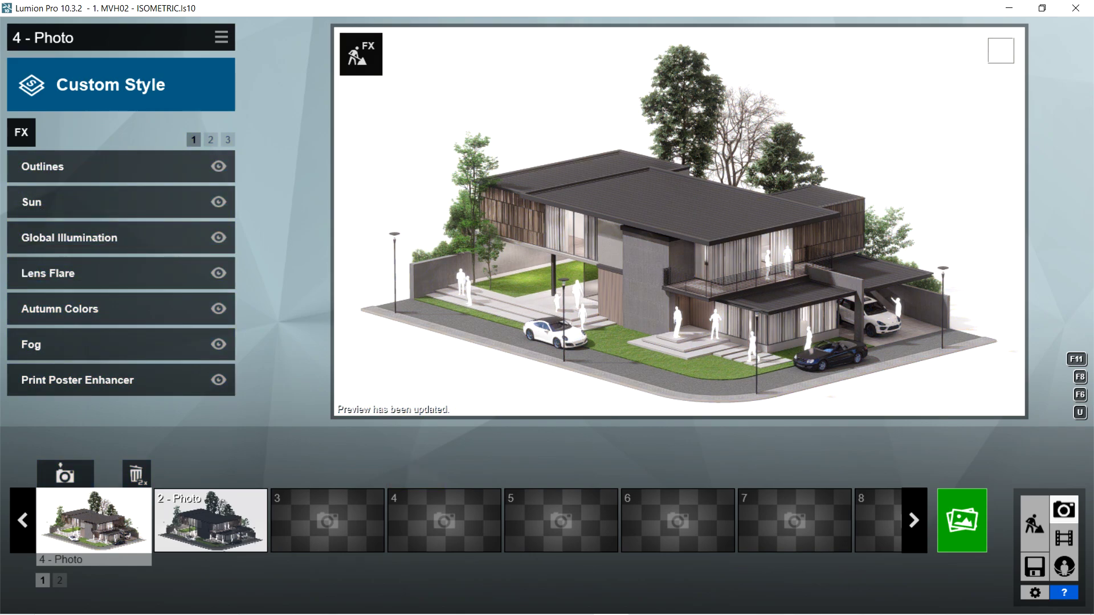
click(31, 345)
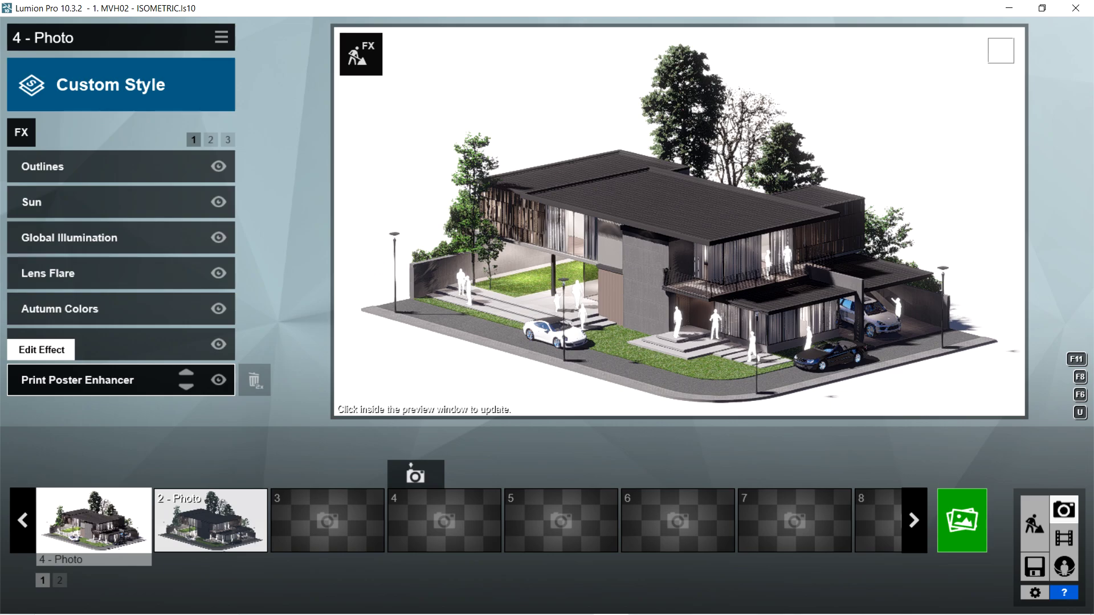
click(57, 379)
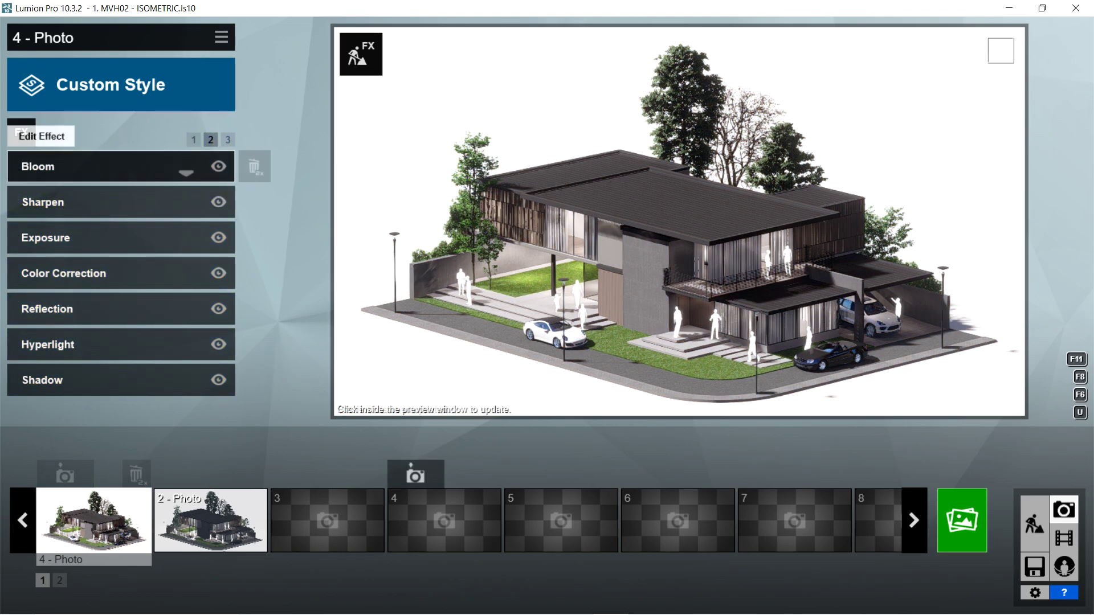
Examine the photo's Bloom, Sharpen, Exposure, Color Correction, Reflection, Hyperlight and Shadow settings, including the reflection planes.
click(22, 166)
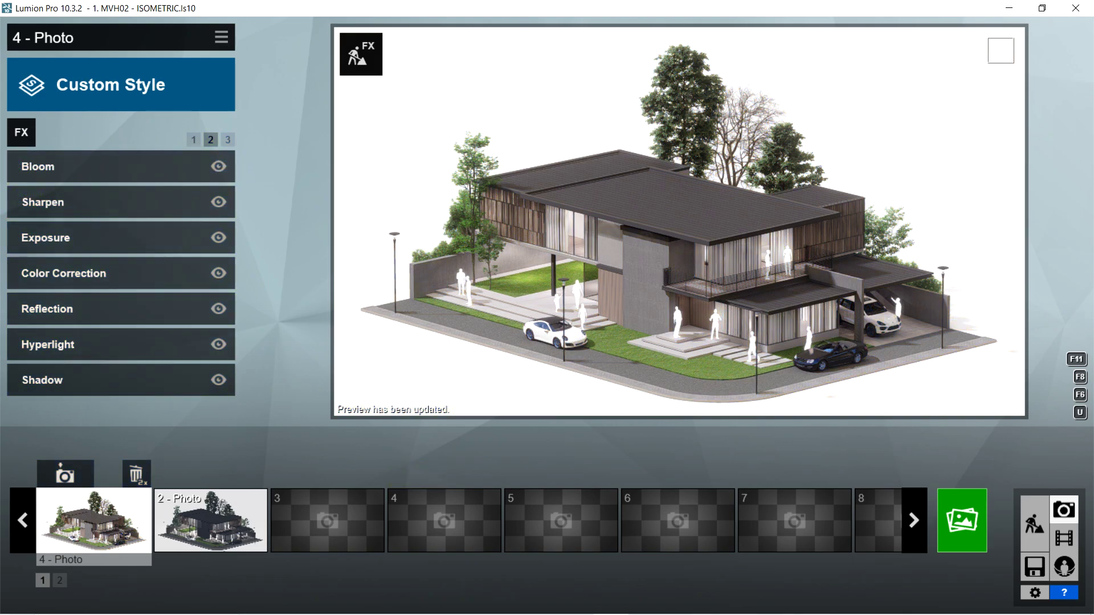
click(43, 202)
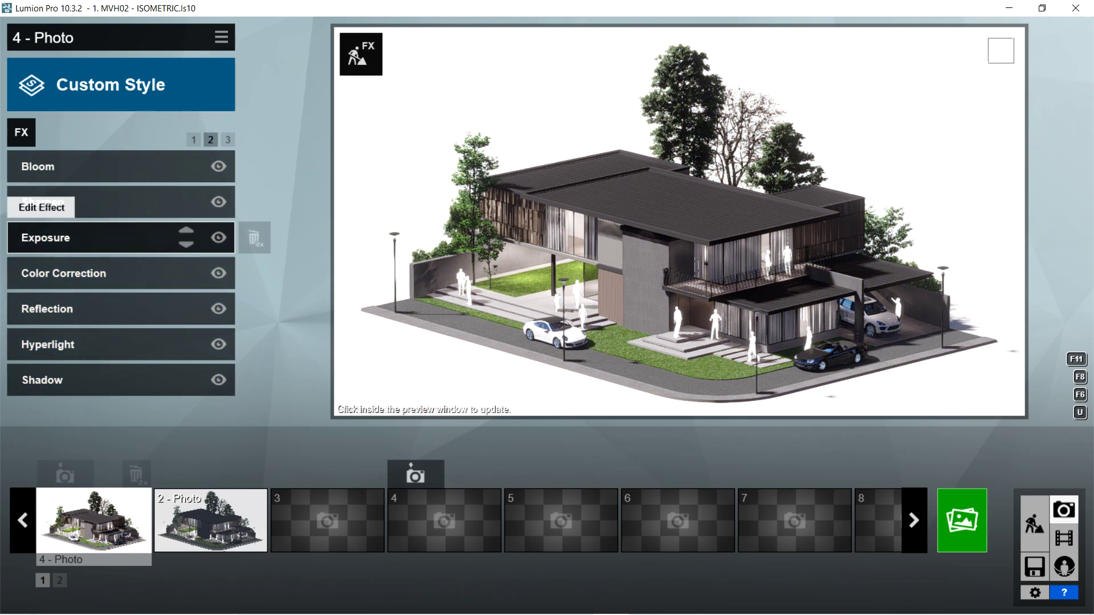
click(45, 237)
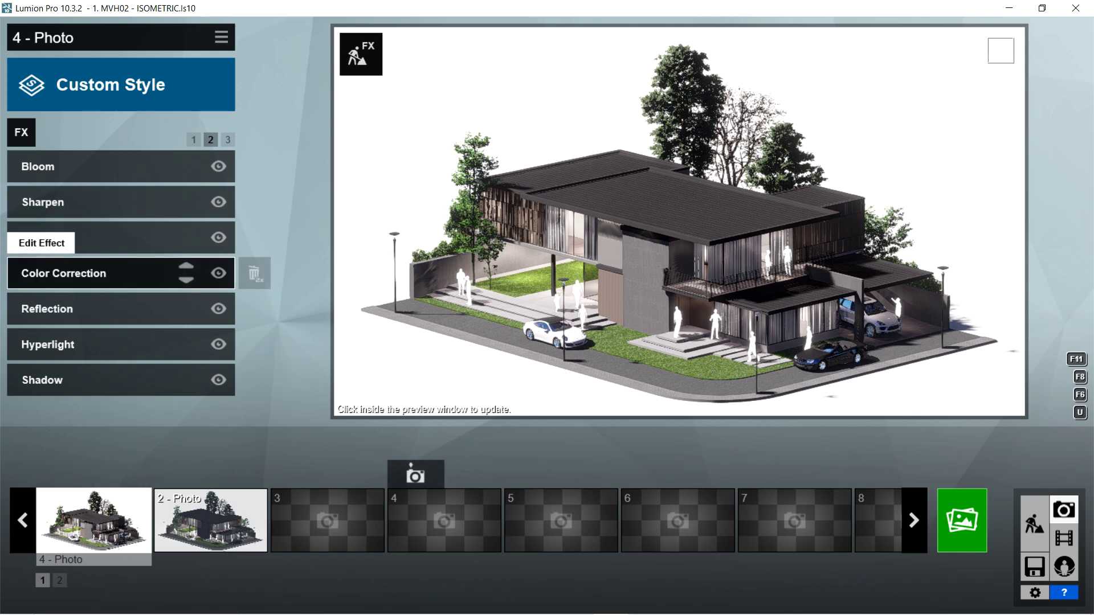
click(63, 273)
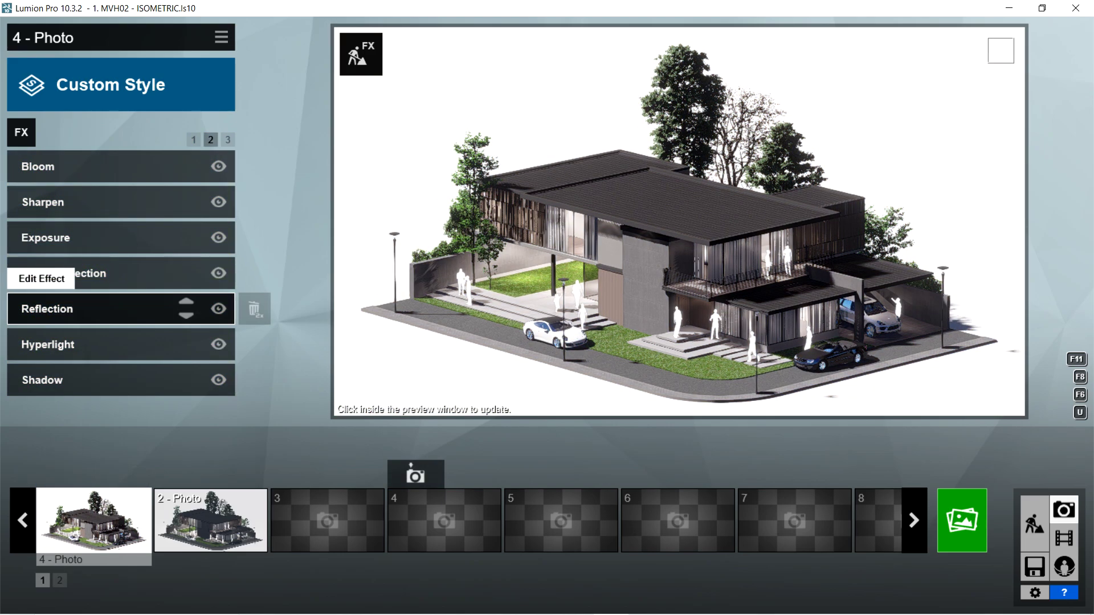
click(47, 308)
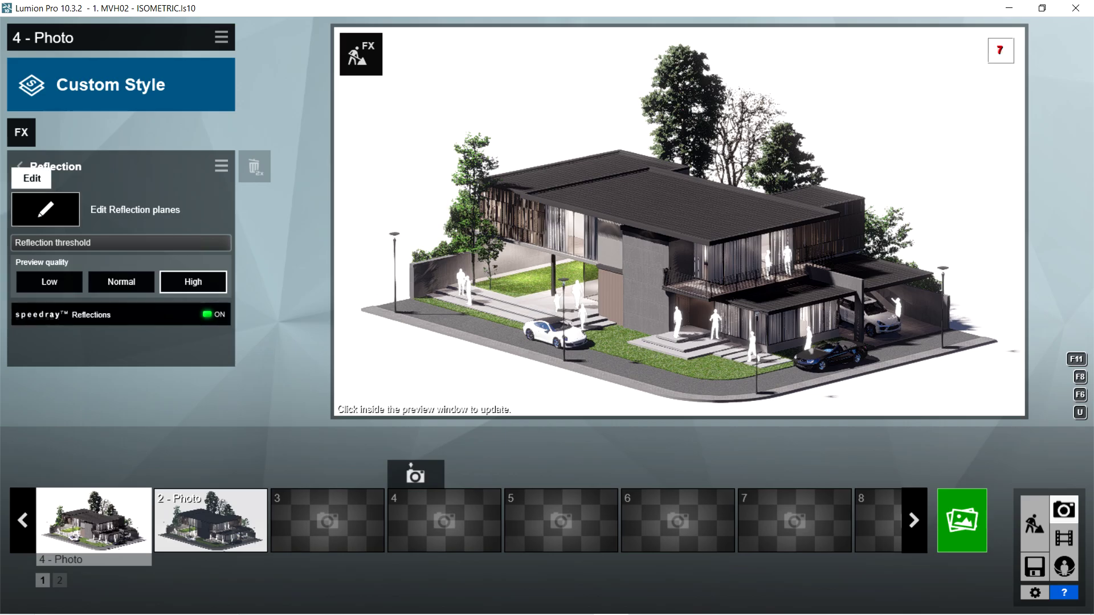
click(46, 209)
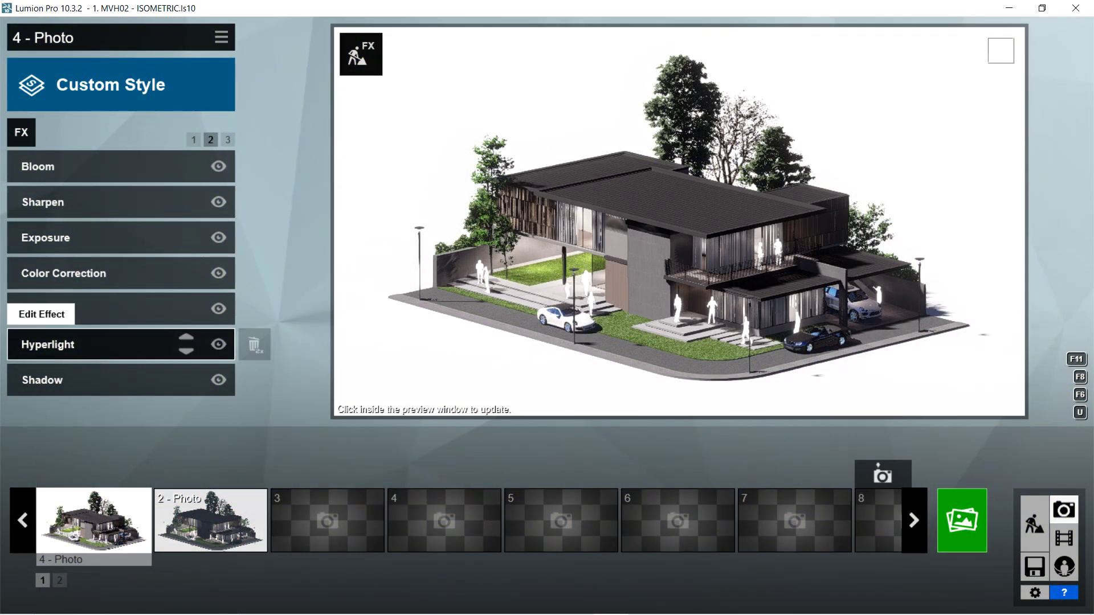
click(57, 344)
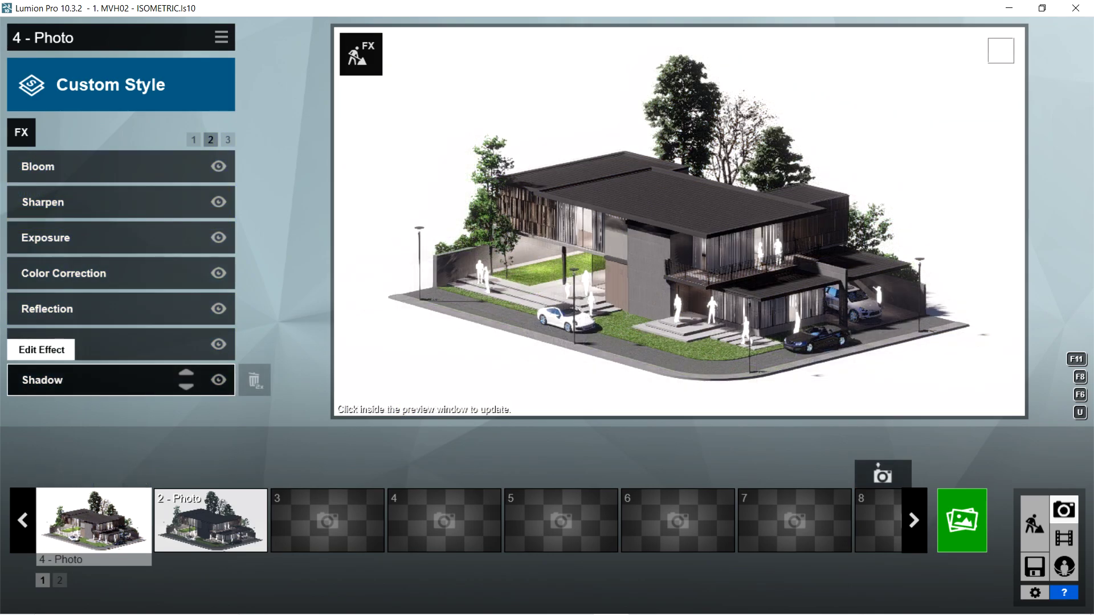
click(42, 380)
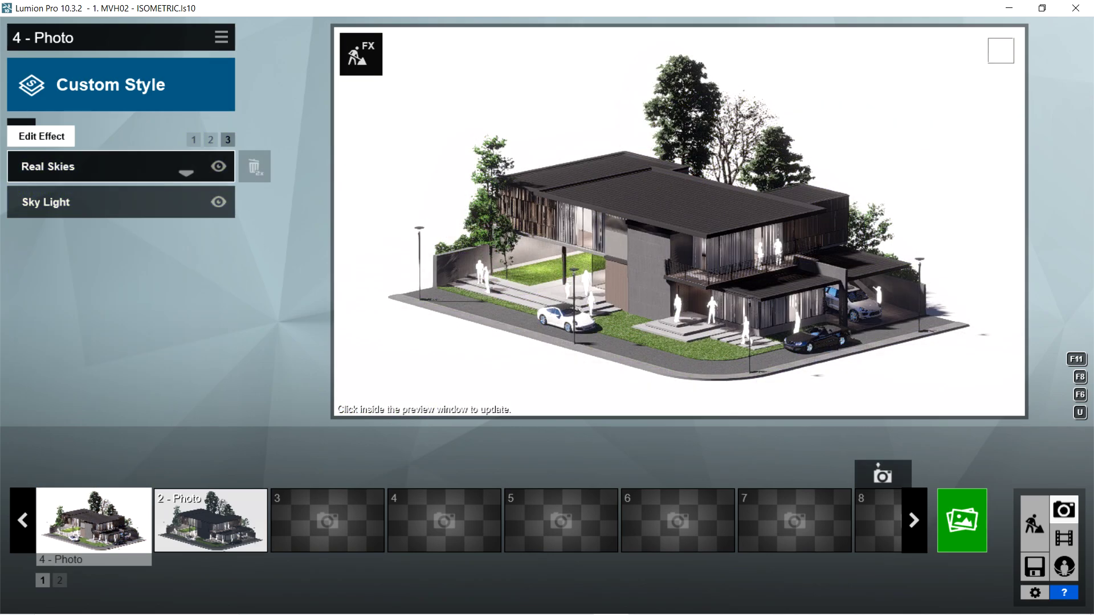
Check the photo's Real Skies and Sky Light effect settings, including the selected sky and the render quality.
click(114, 166)
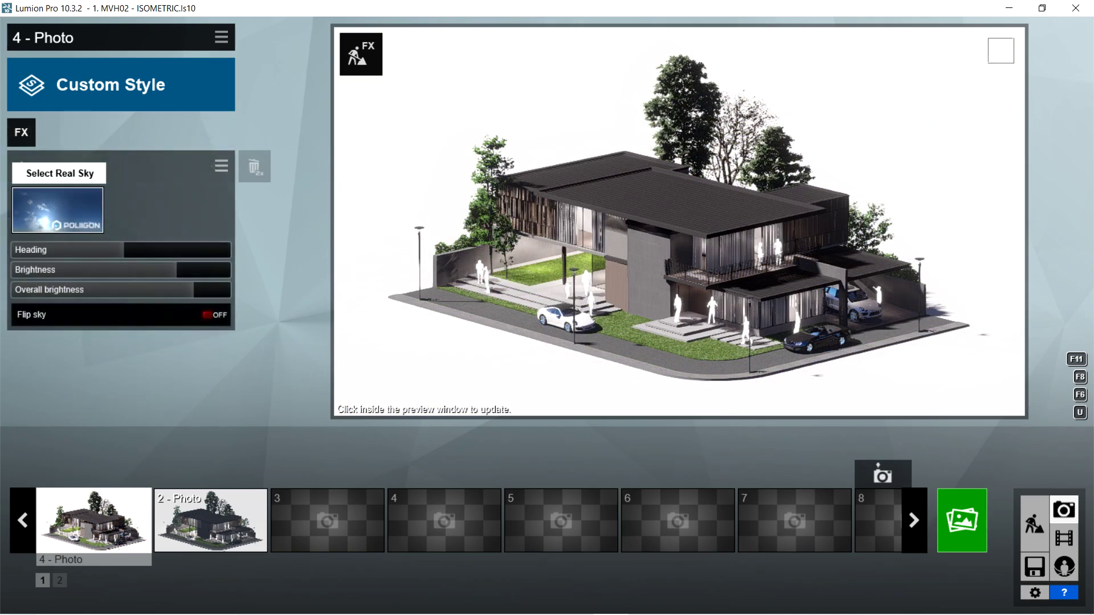
click(57, 210)
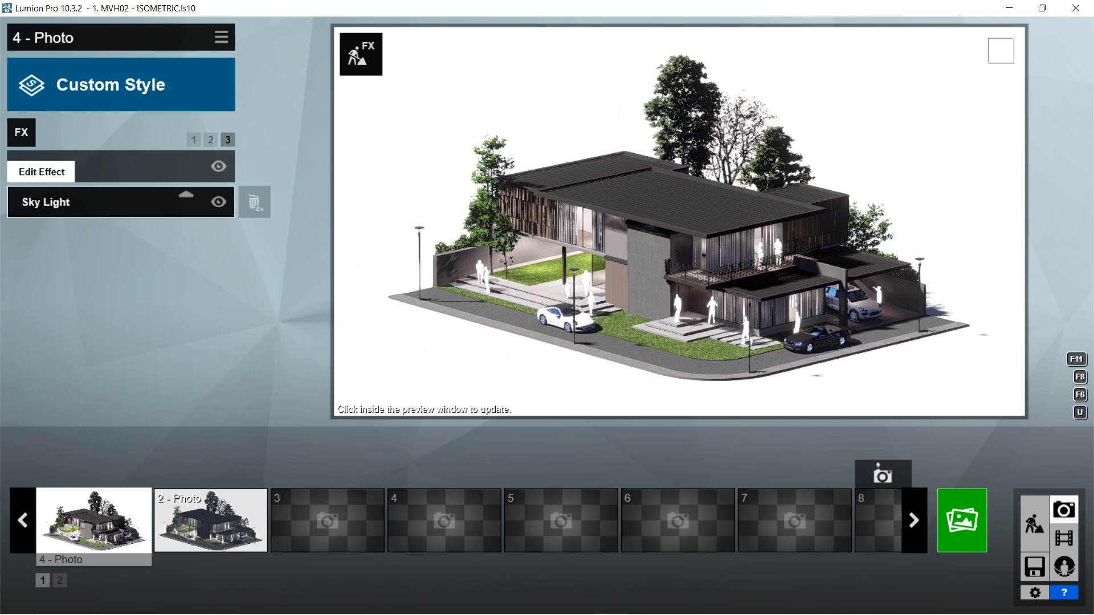
click(114, 202)
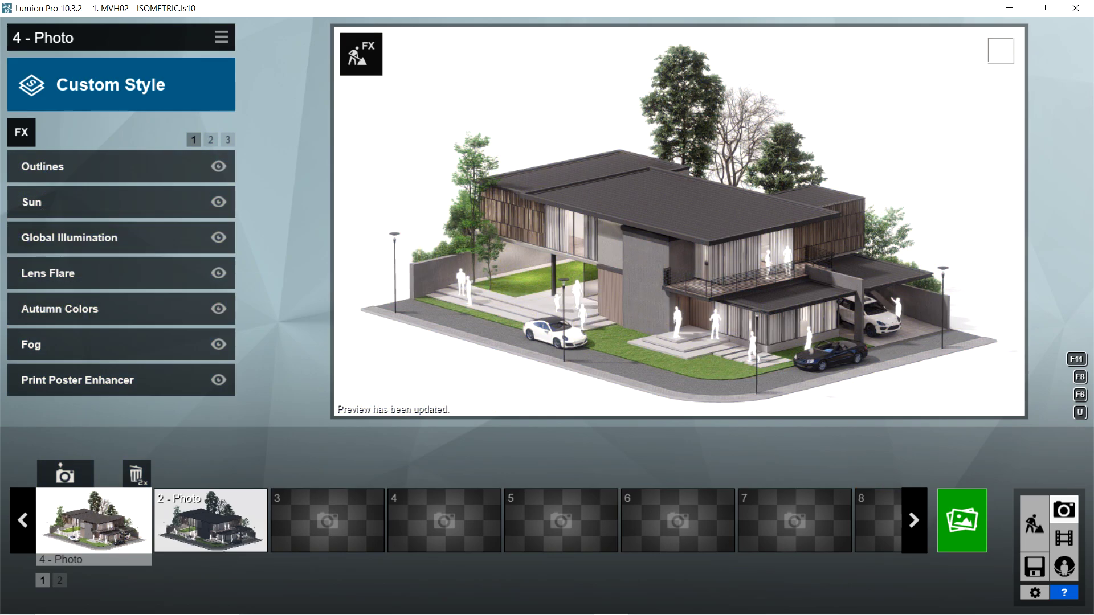
click(210, 139)
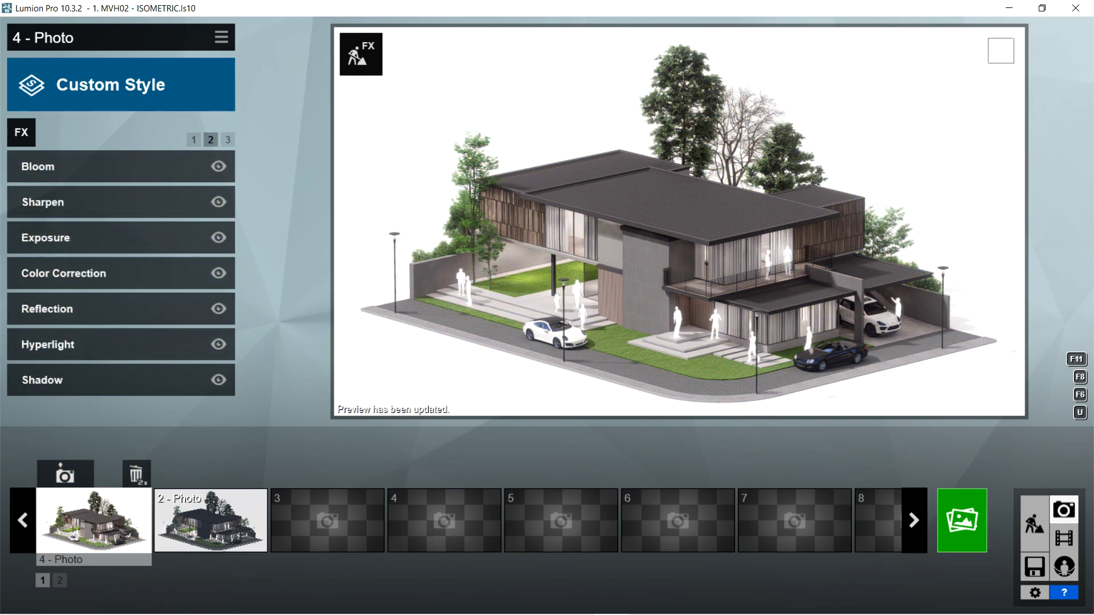
click(228, 139)
click(194, 140)
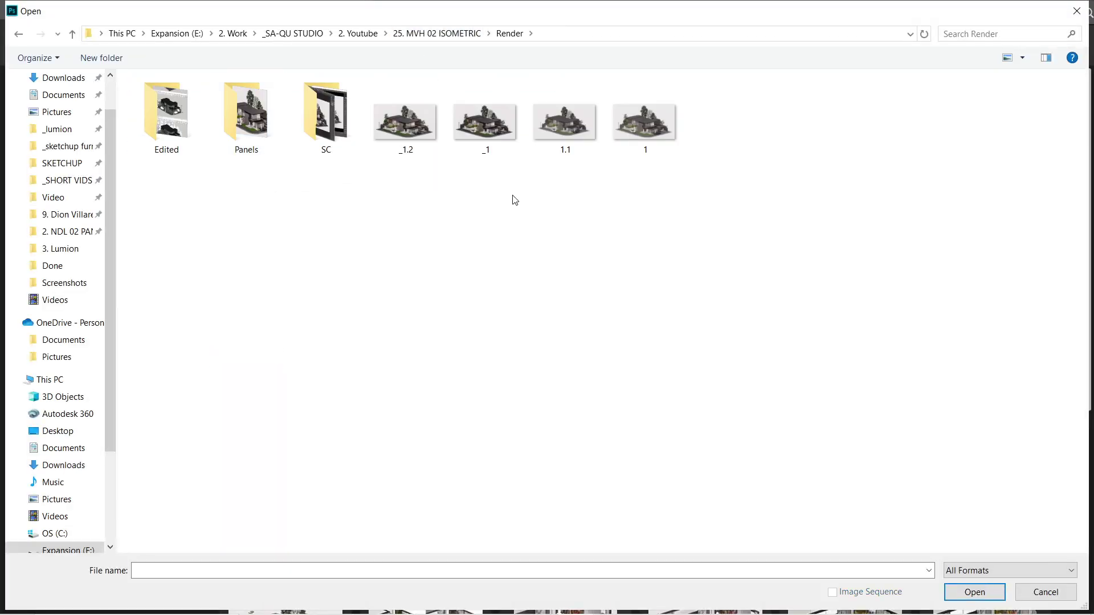
Switch to Photoshop with the rendered image 1.jpg open and convert its locked Background into a regular layer.
key(Escape)
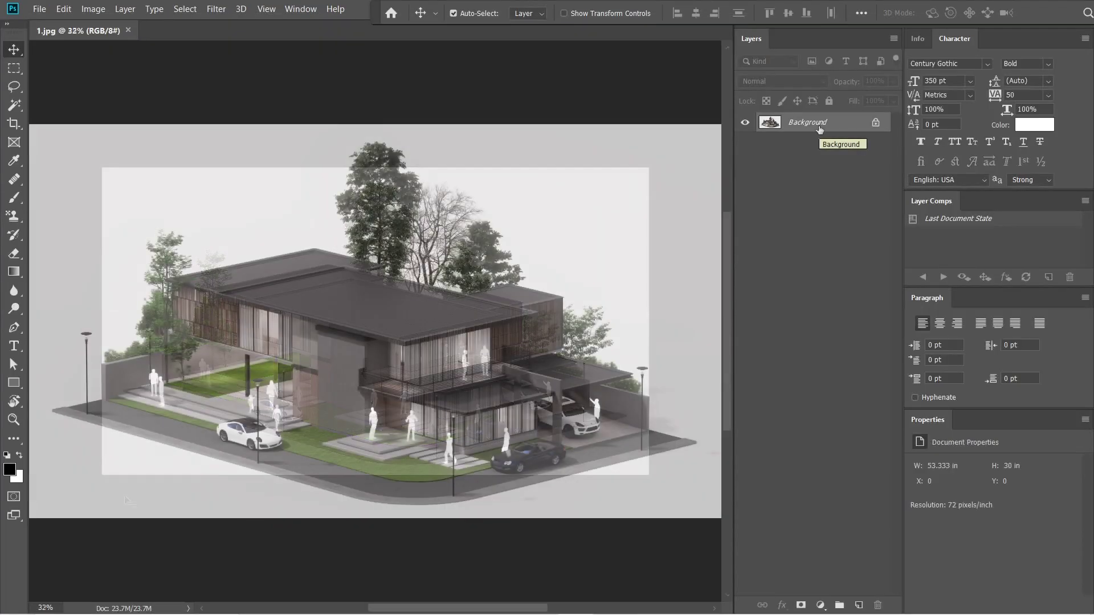
double_click(819, 129)
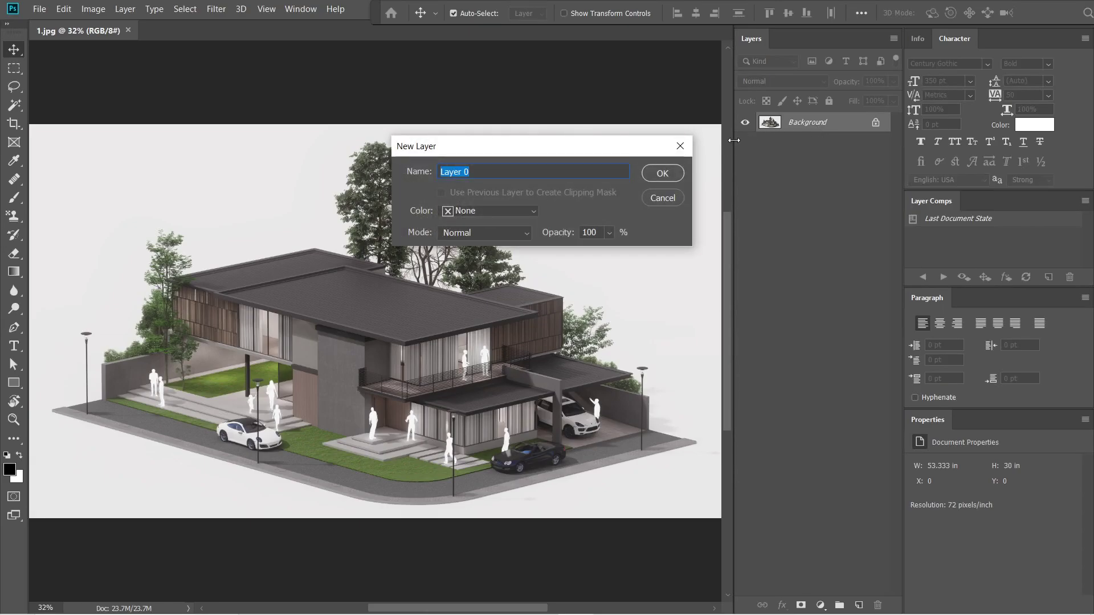
click(663, 173)
In the Camera Raw filter, set Saturation to +4, Vibrance to +5, Dehaze to +21, Clarity to +100 and Texture to -55.
key(ctrl+shift+a)
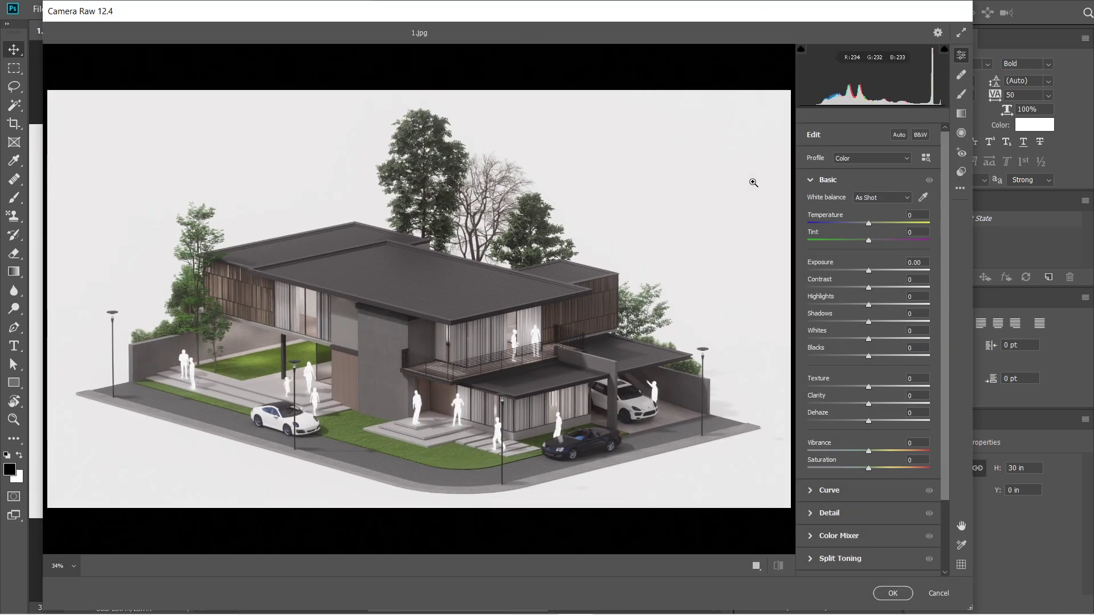
drag(868, 468, 869, 468)
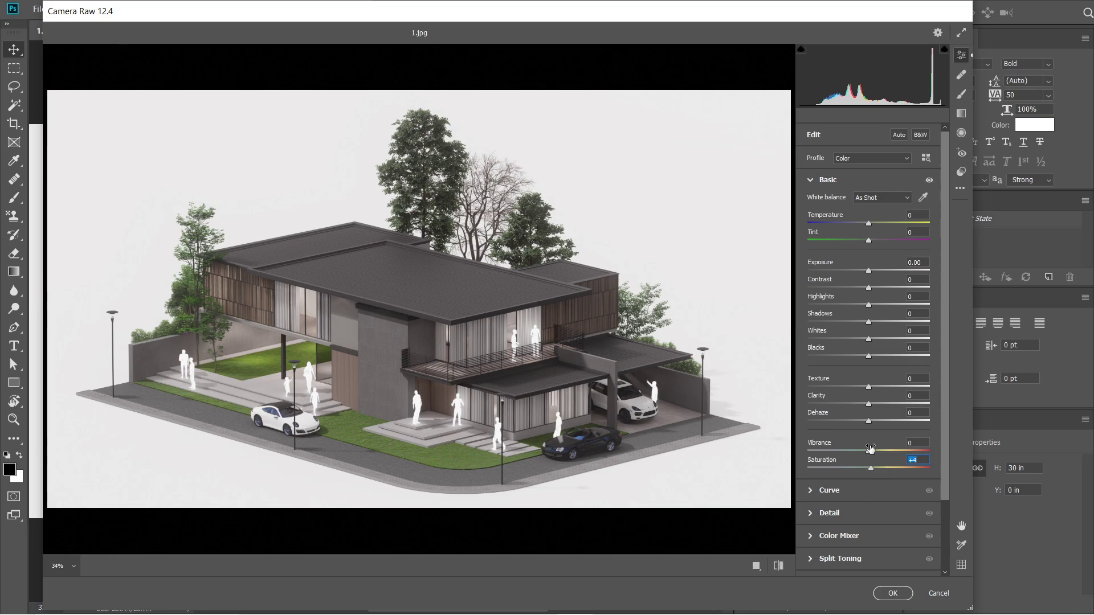
drag(868, 451, 934, 406)
drag(869, 387, 833, 408)
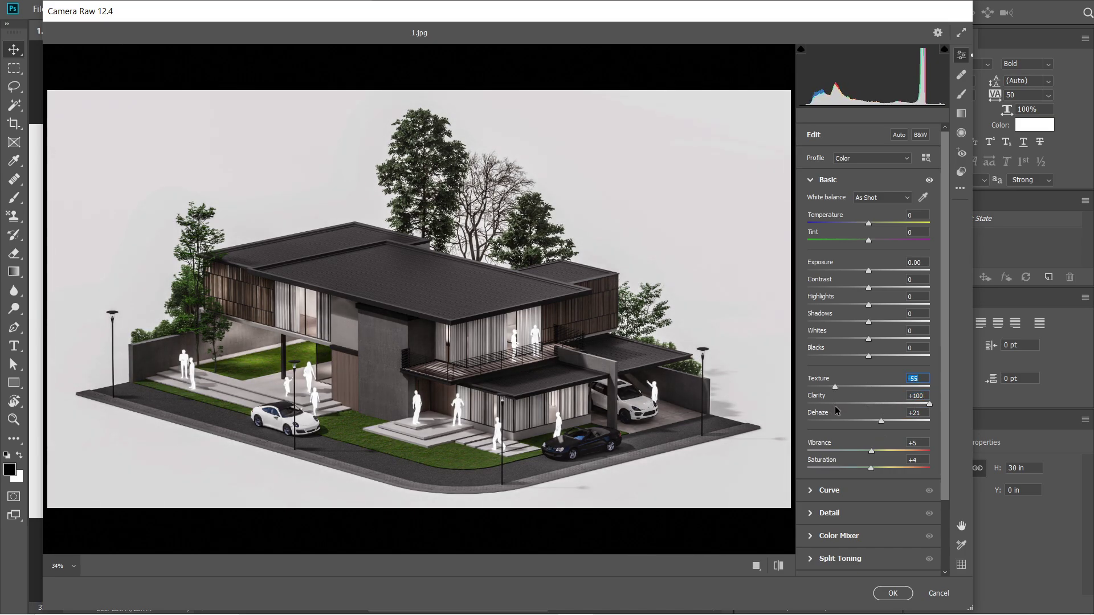
Set Blacks to +40, Whites to +15, Shadows to +55, Highlights to +10 and Contrast to +5, and apply the Camera Raw adjustments.
drag(868, 357, 892, 382)
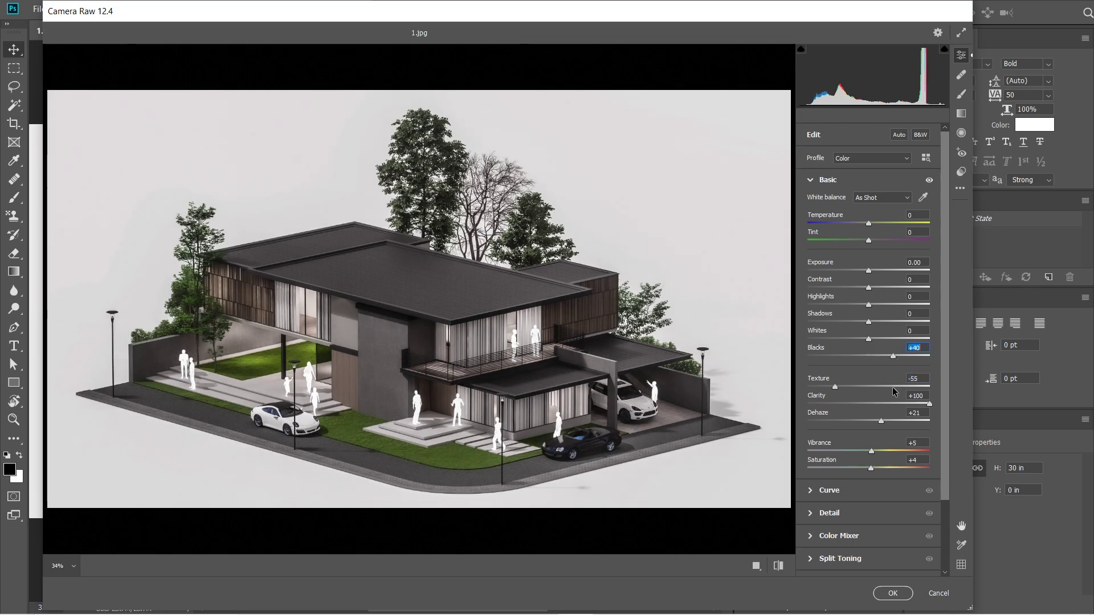
drag(869, 339, 872, 302)
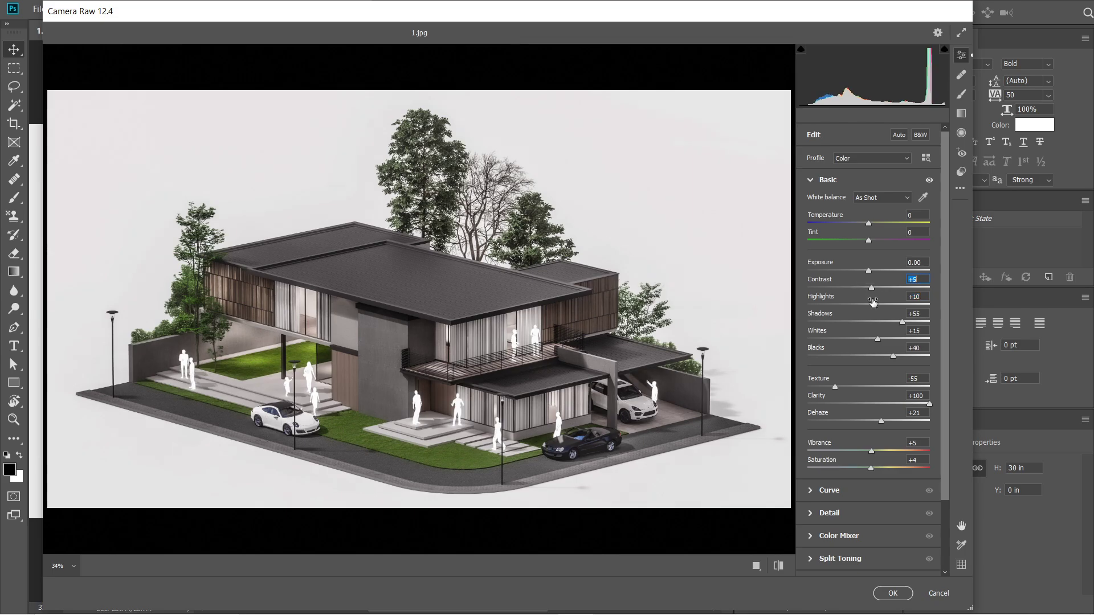
click(893, 593)
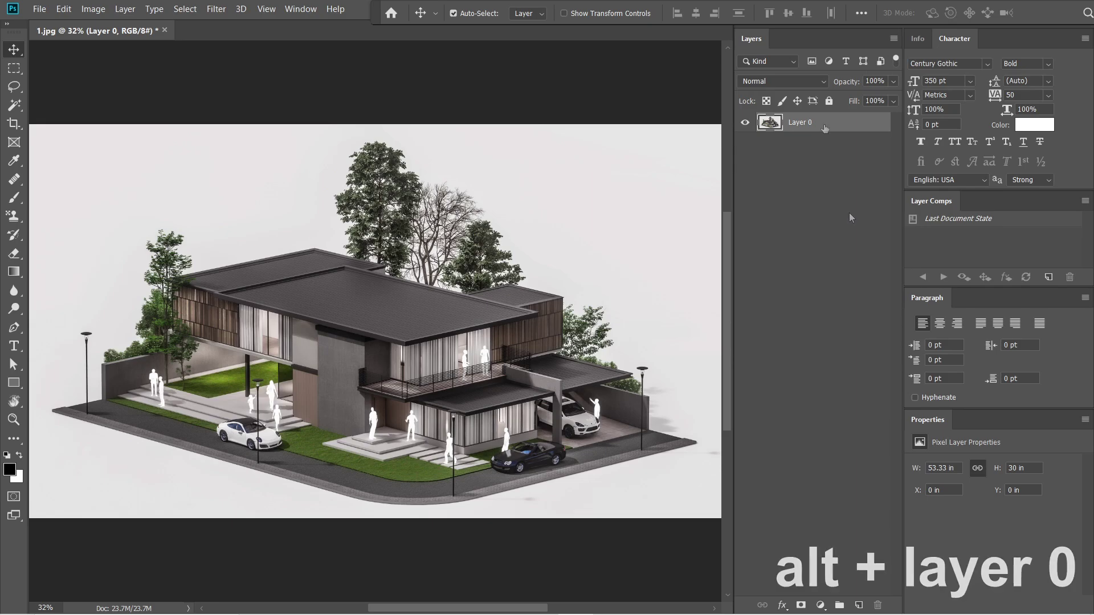
Duplicate Layer 0, place the copy above the original, and blend it in Soft Light mode at 40% opacity.
alt+drag(844, 122, 839, 144)
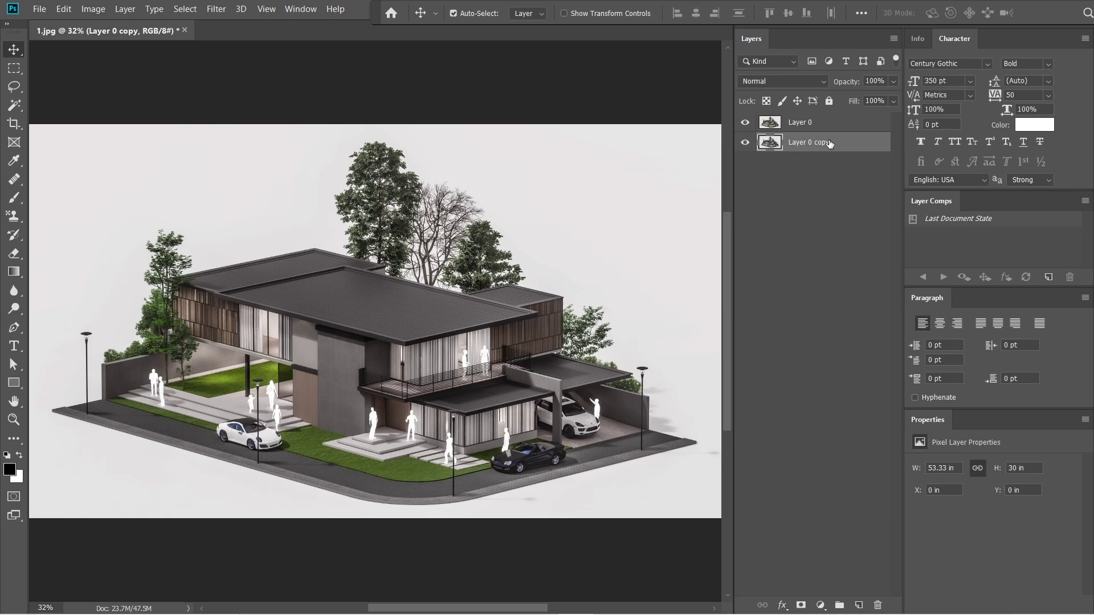
drag(830, 145, 830, 115)
click(805, 82)
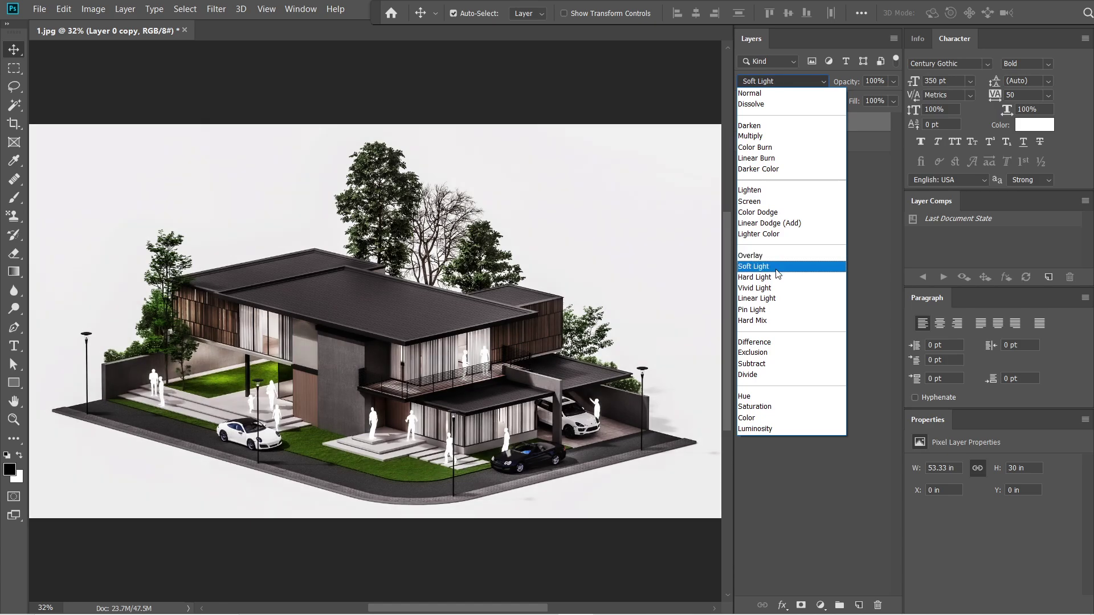
click(777, 270)
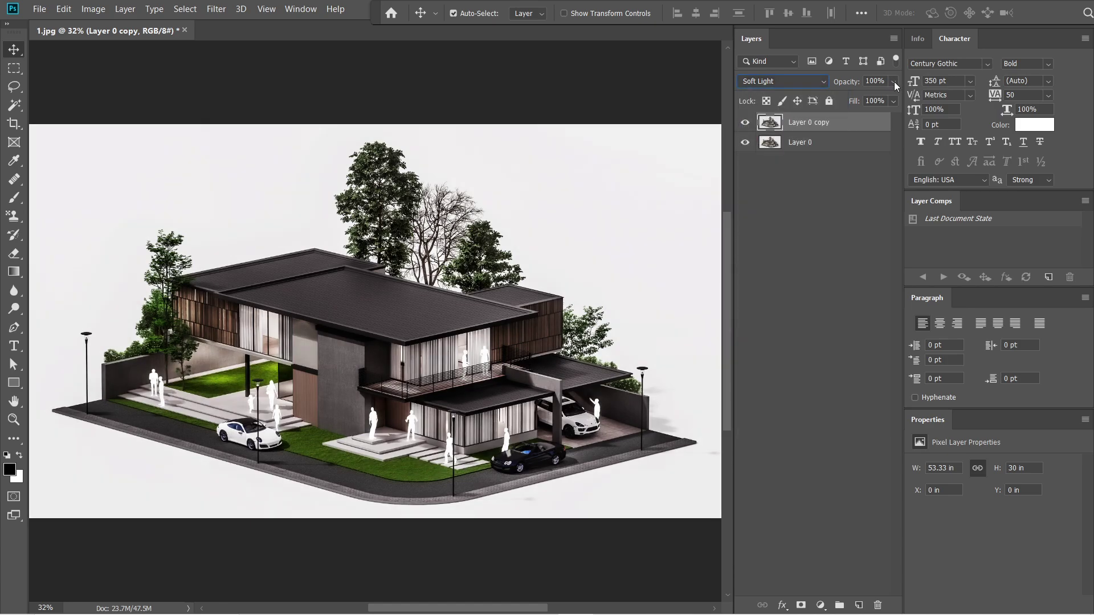
drag(894, 81, 850, 102)
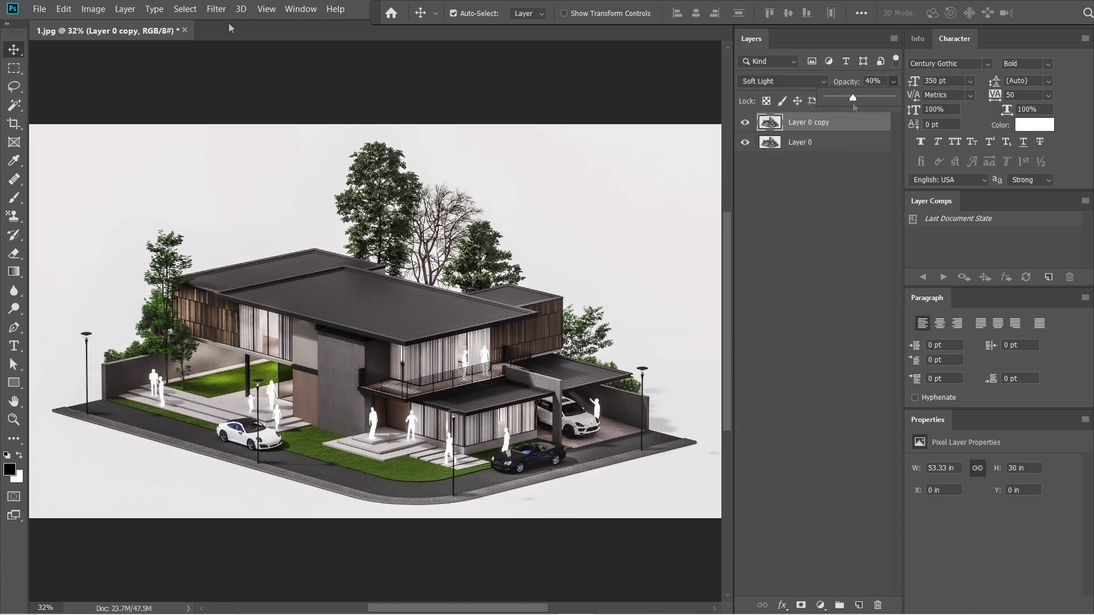
Apply a Gaussian Blur with a 5.0-pixel radius to the Layer 0 copy.
click(216, 9)
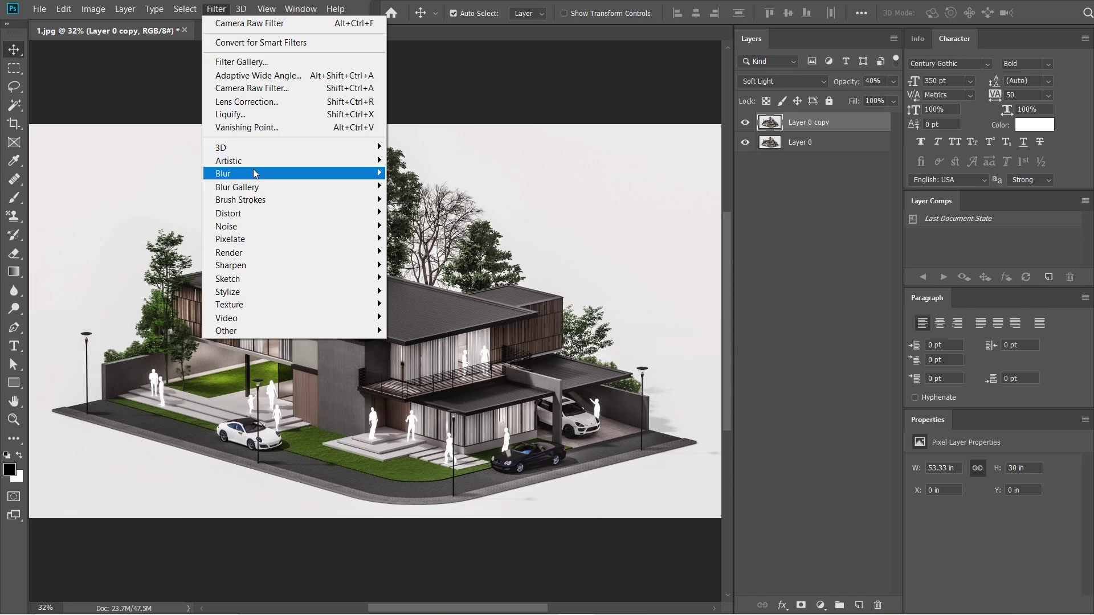
mouse_move(256, 173)
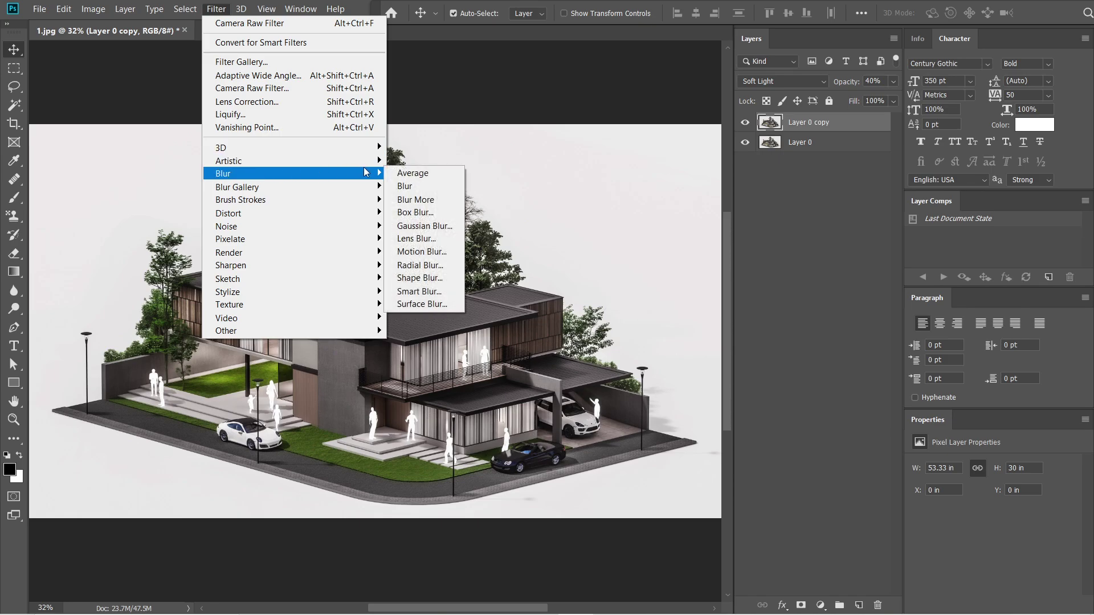
click(438, 225)
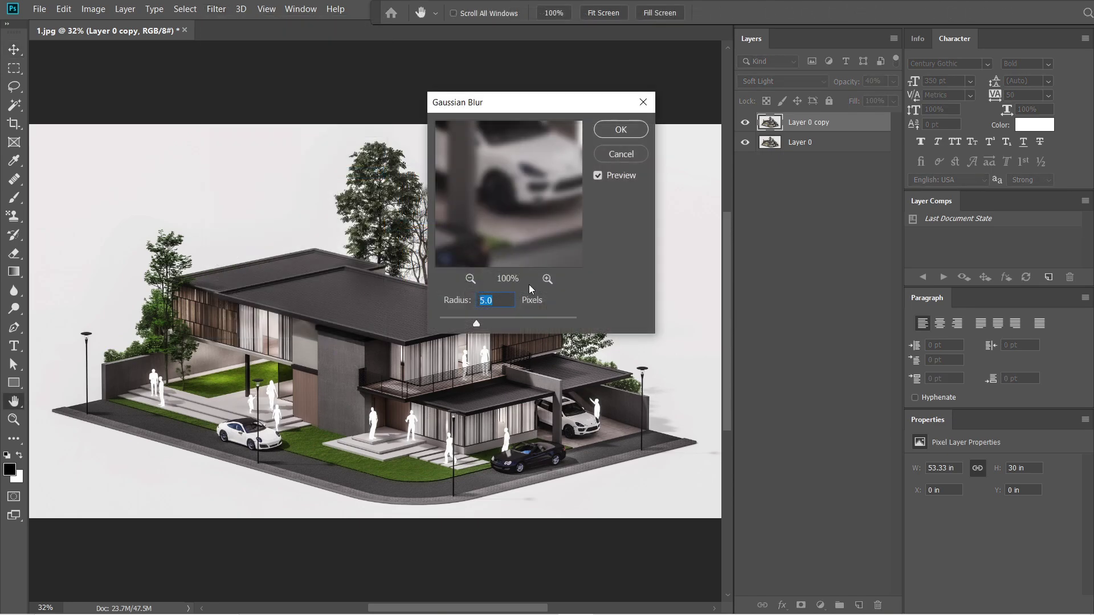
click(619, 131)
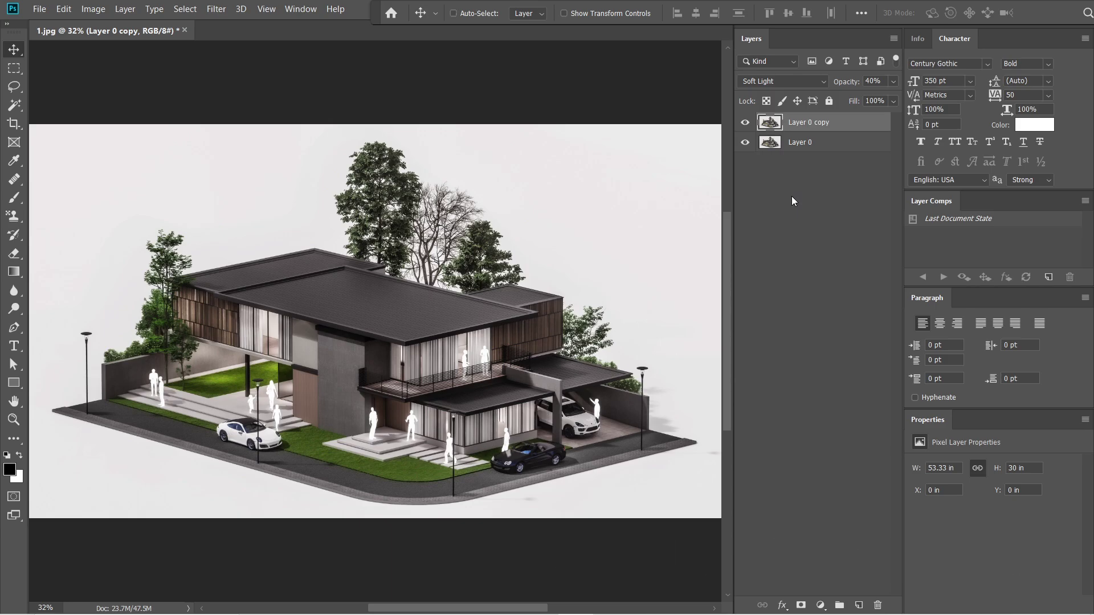
Stamp all visible layers into a new desaturated layer on top and blend it in Overlay mode at 25% opacity.
key(ctrl+shift+alt+e)
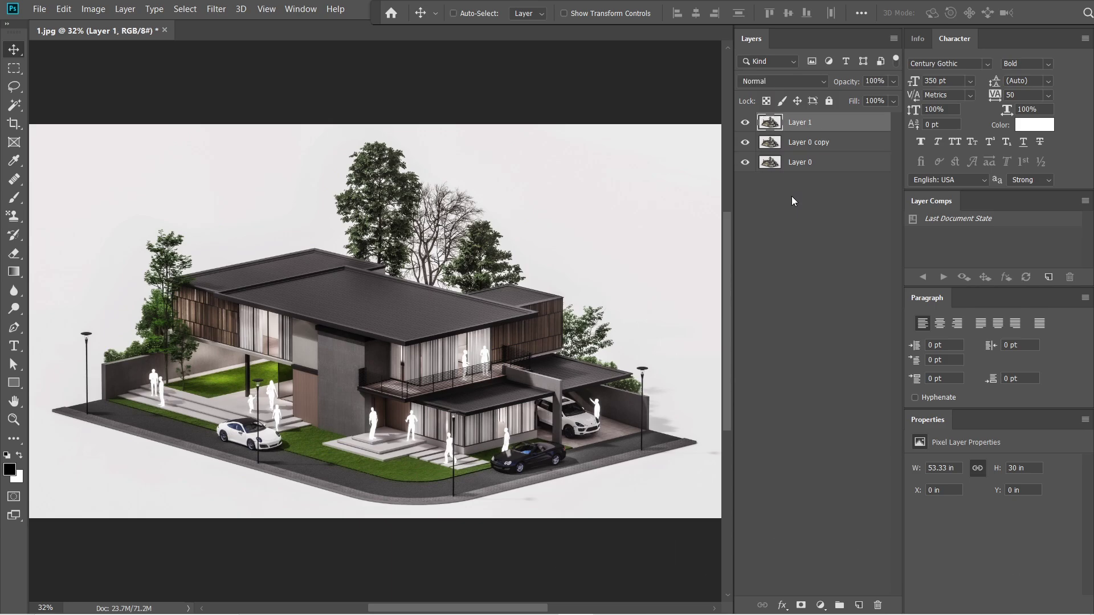
key(ctrl+shift+u)
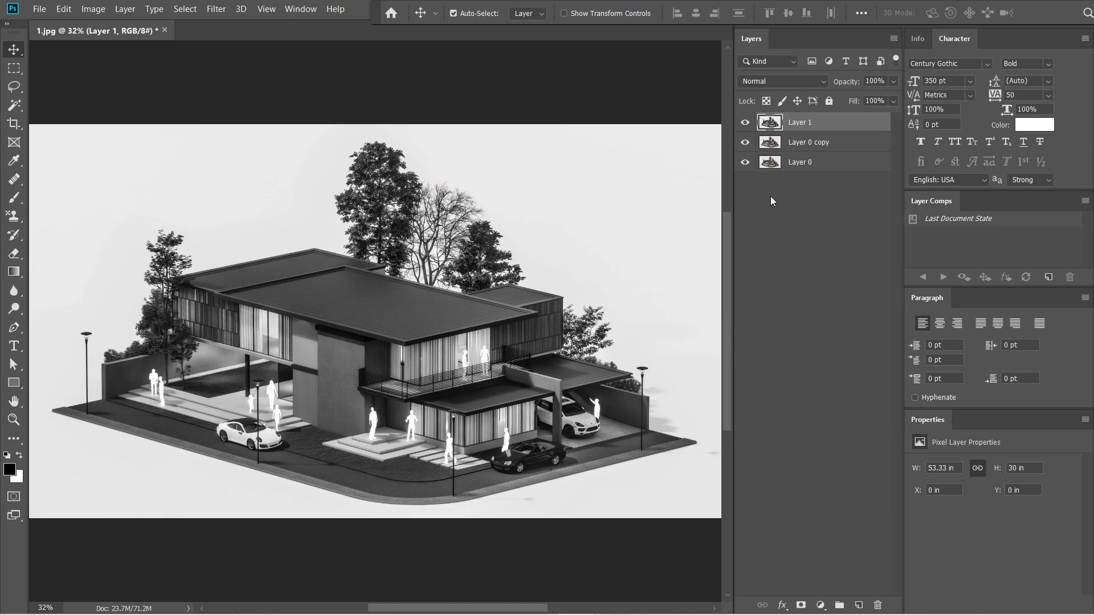
click(781, 82)
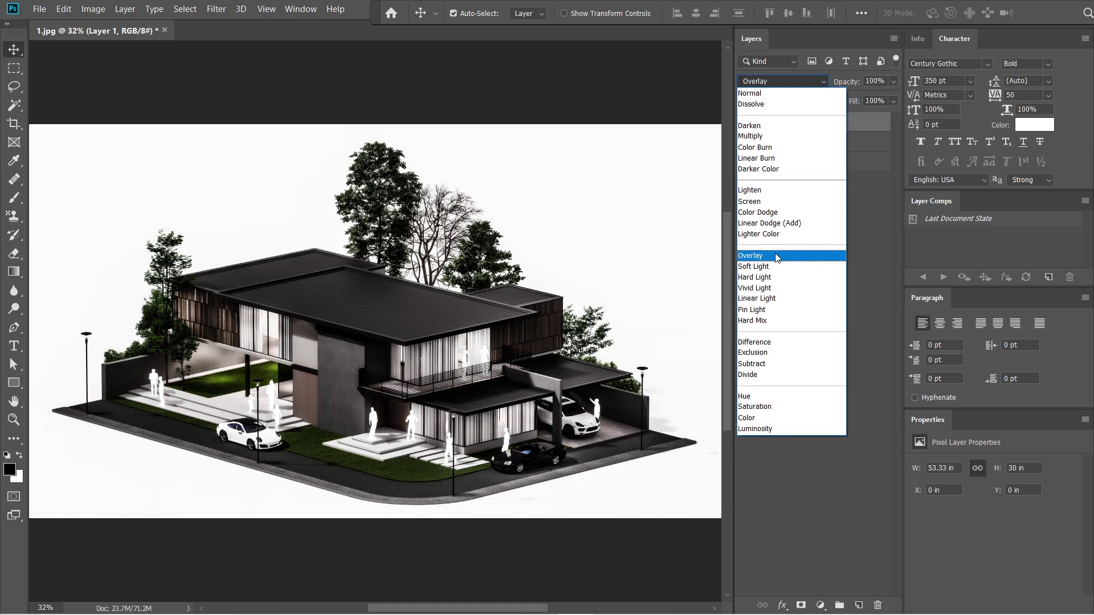
click(777, 257)
click(894, 82)
click(845, 98)
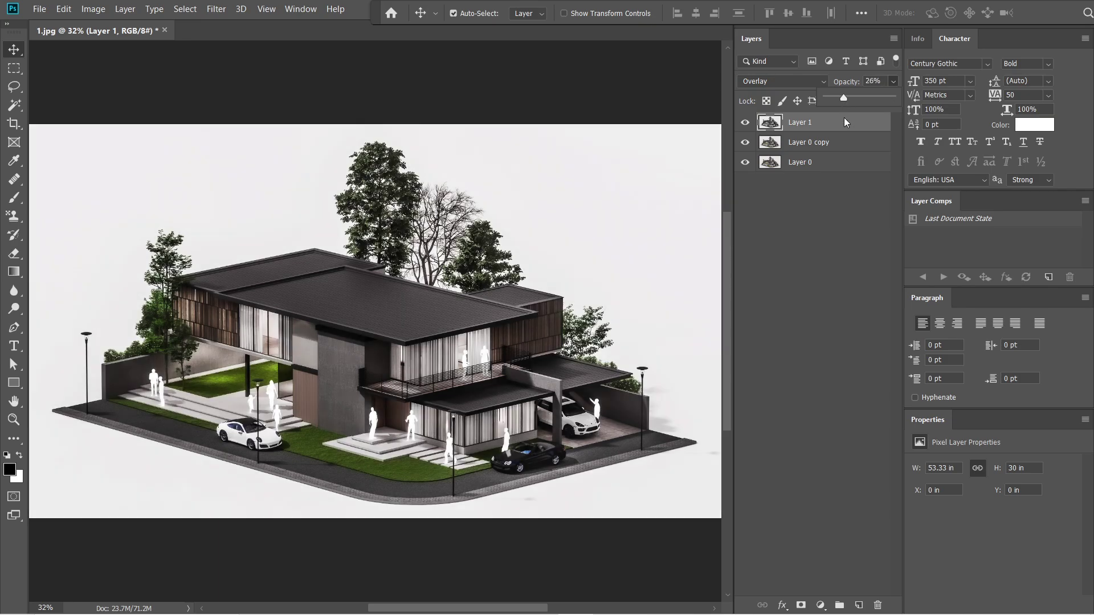
Apply the High Pass filter with a 10.0-pixel radius to Layer 1.
click(216, 9)
mouse_move(252, 331)
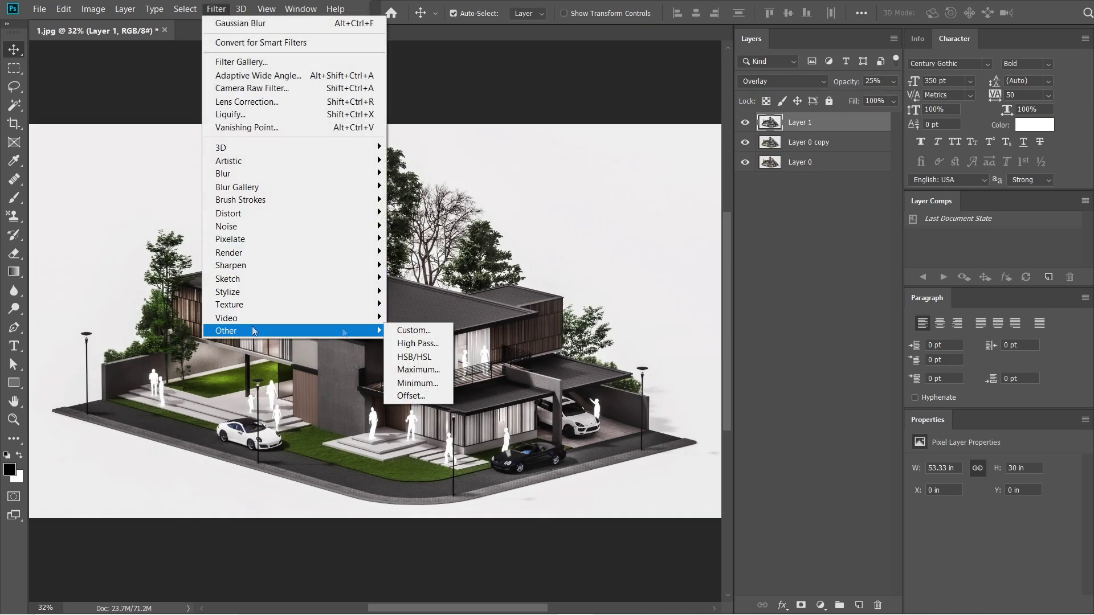
click(415, 345)
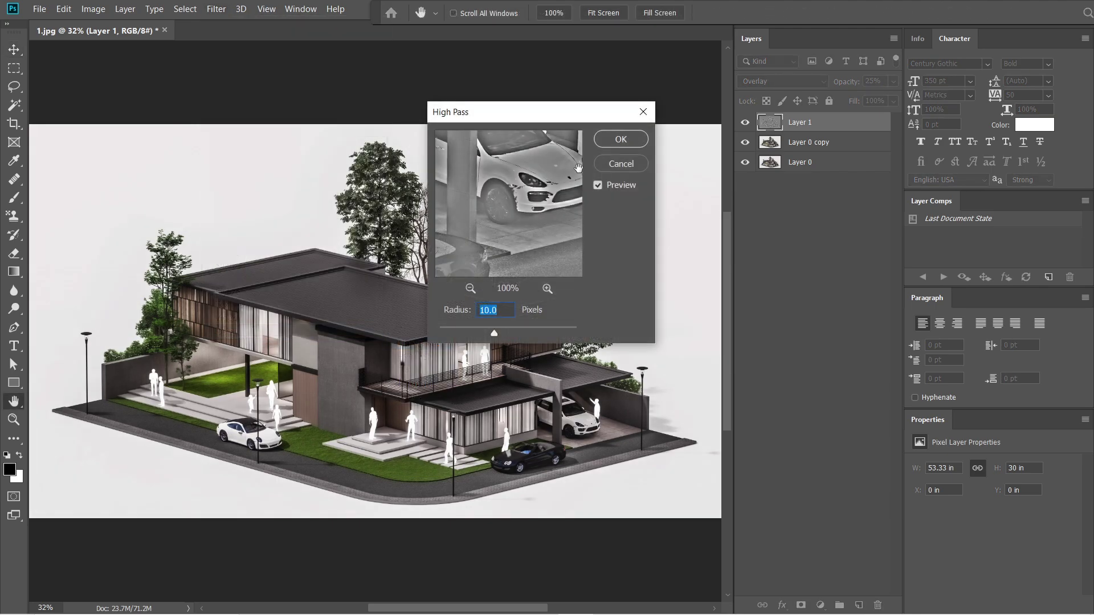
click(621, 143)
Save the image as a JPEG copy named _1 in the Render folder, with quality 12 and Baseline Optimized format.
click(39, 9)
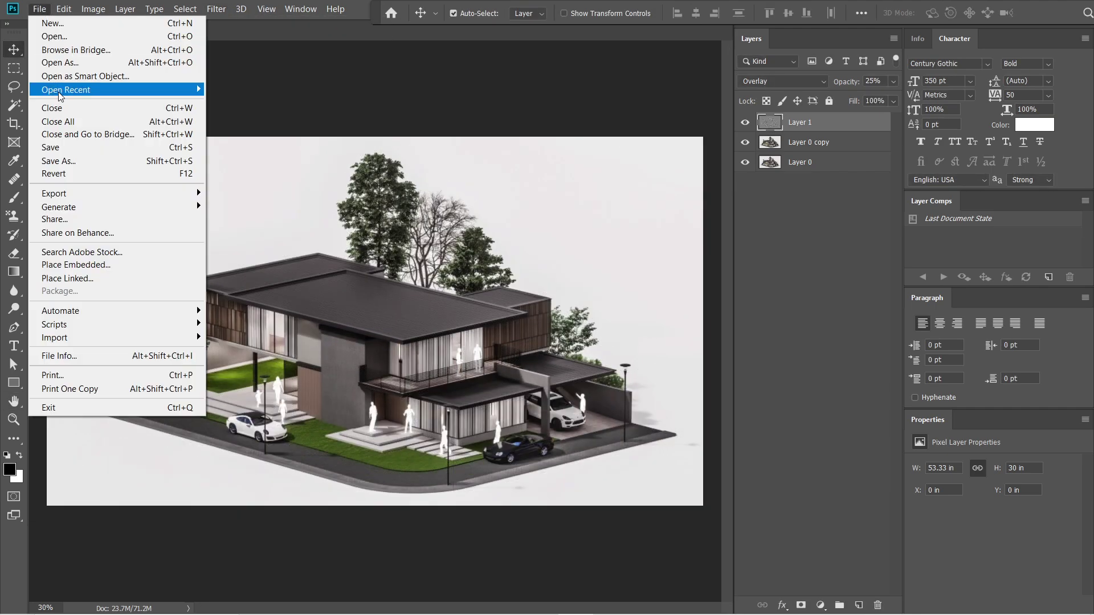
click(74, 161)
click(315, 470)
click(315, 319)
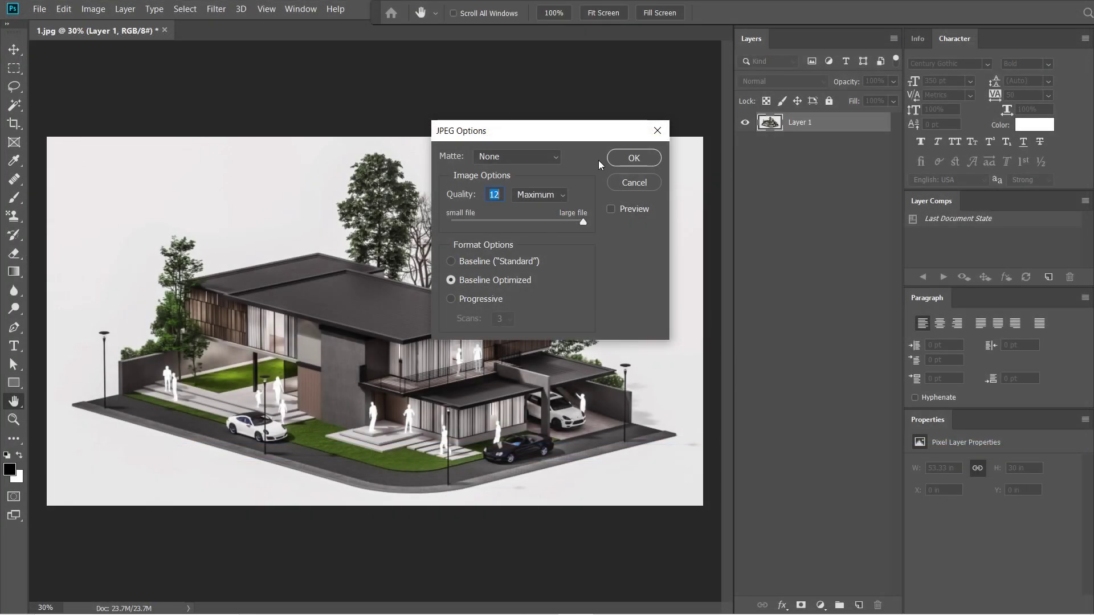
click(621, 160)
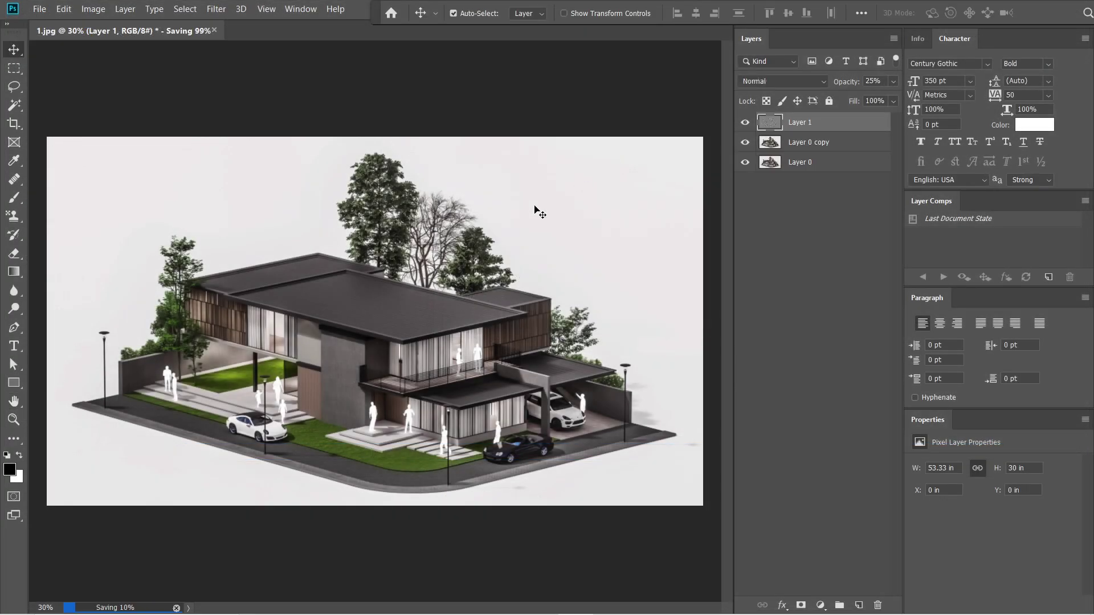